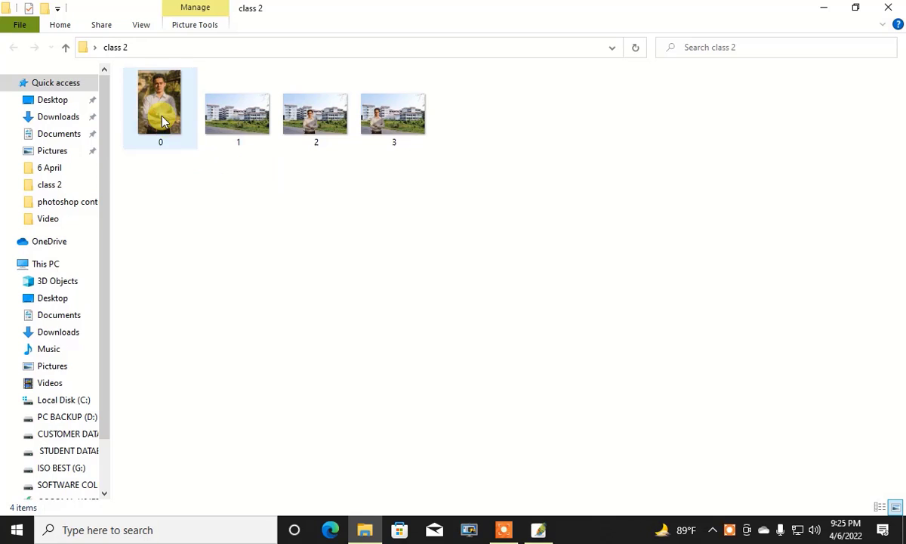
View images 0, 1 and 3 from the class 2 folder one at a time.
{"action": "double_click", "coordinate": [163, 118]}
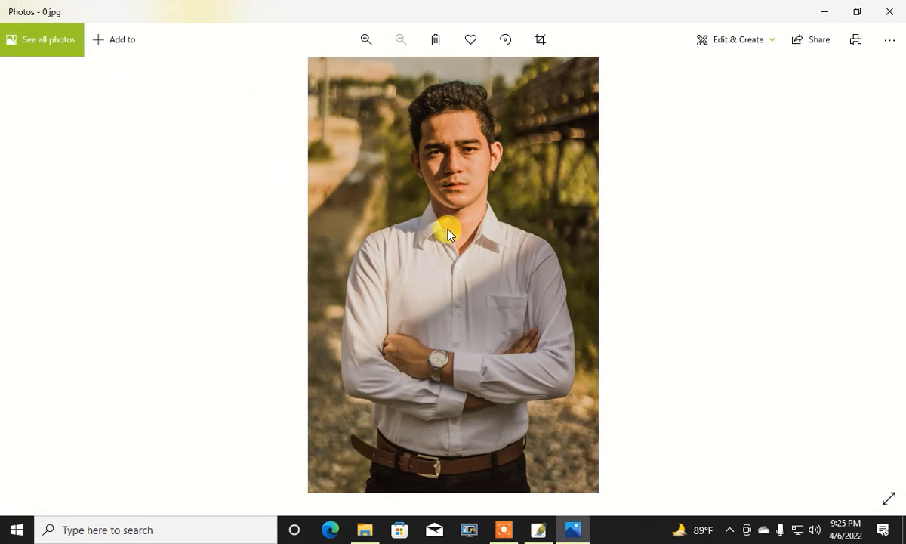
{"action": "left_click", "coordinate": [887, 15]}
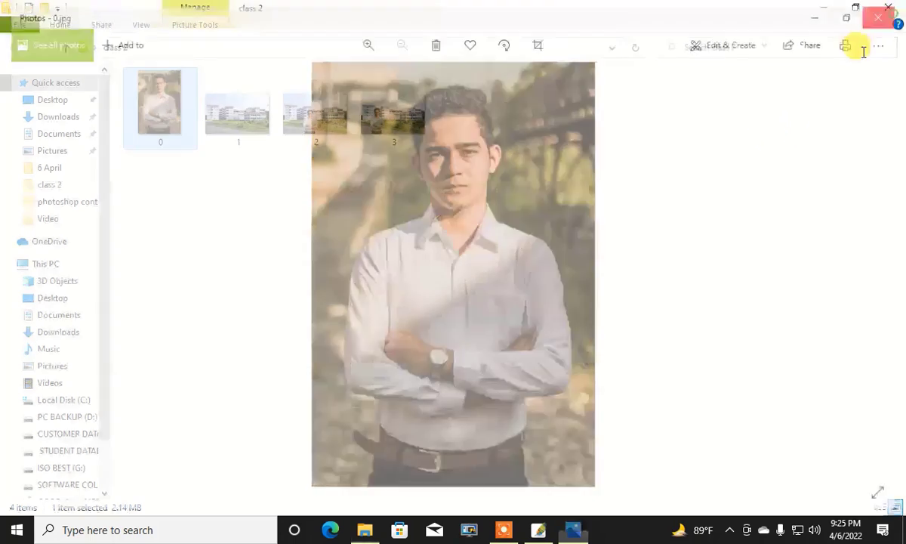
{"action": "double_click", "coordinate": [249, 123]}
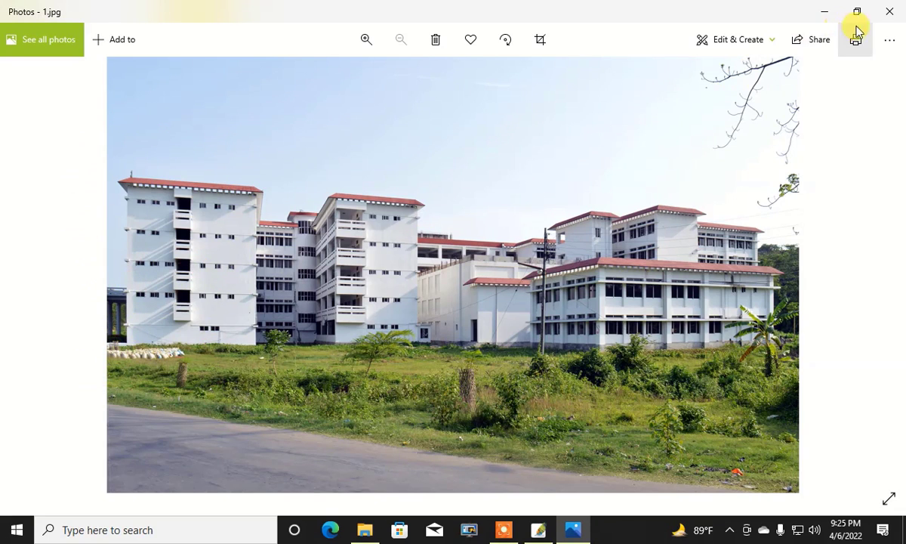
{"action": "left_click", "coordinate": [888, 11]}
{"action": "double_click", "coordinate": [394, 120]}
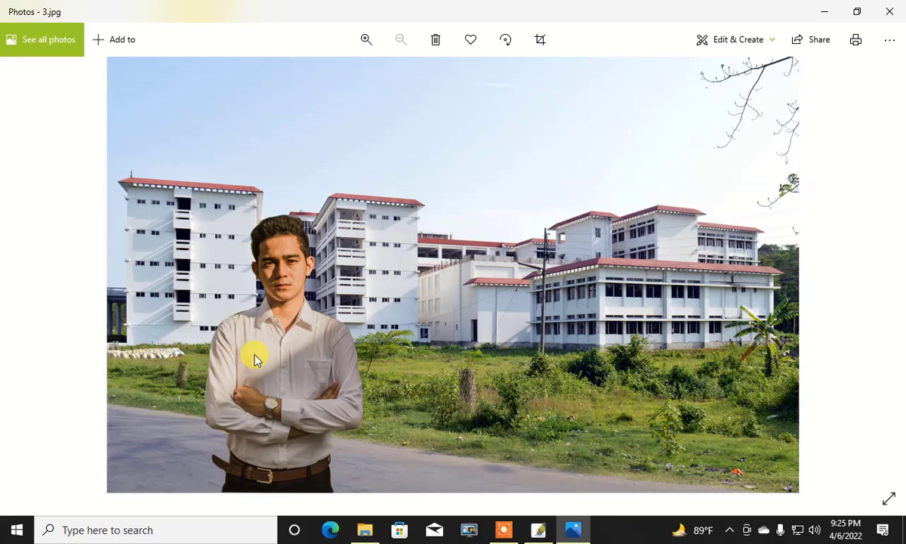
{"action": "left_click", "coordinate": [893, 10]}
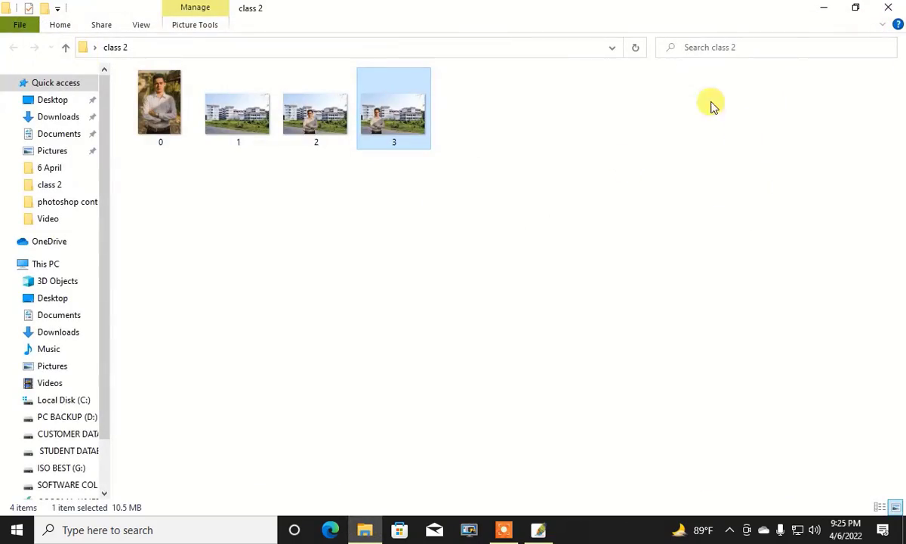
Switch to Adobe Photoshop and open both the portrait and the faculty building photo from the class 2 folder.
{"action": "left_click", "coordinate": [825, 10]}
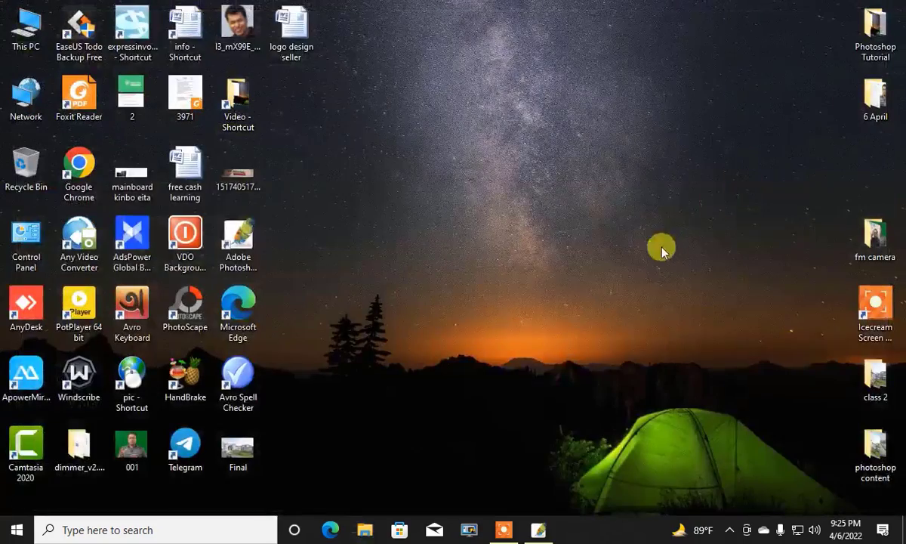
{"action": "left_click", "coordinate": [538, 529]}
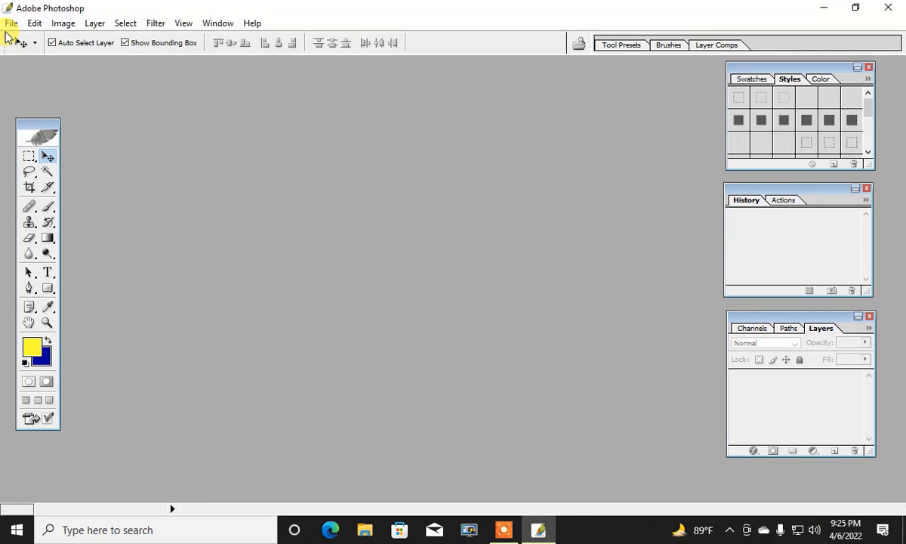
{"action": "left_click", "coordinate": [13, 23]}
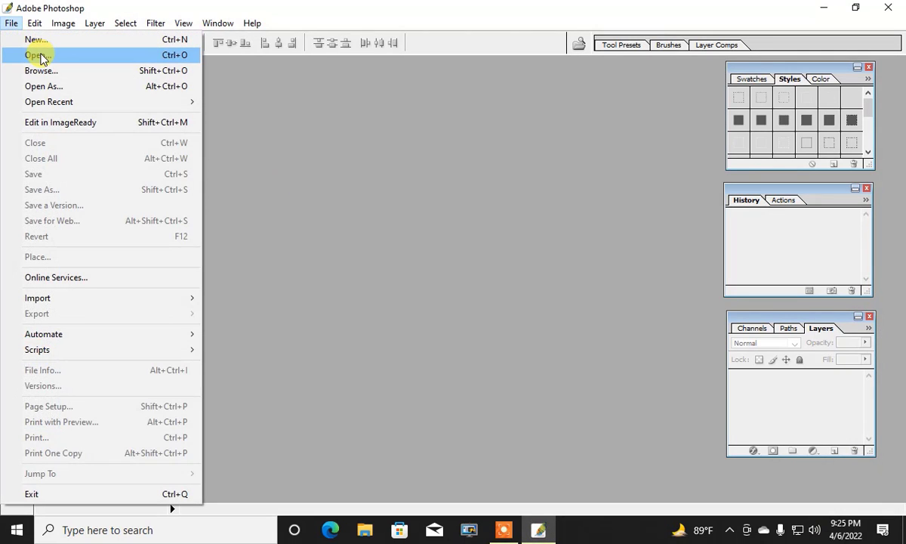
{"action": "left_click", "coordinate": [37, 55]}
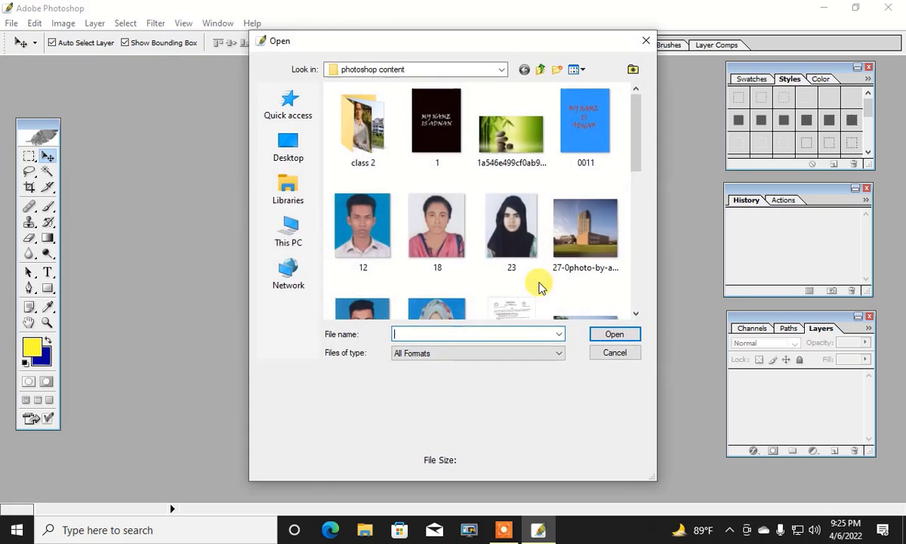
{"action": "double_click", "coordinate": [363, 139]}
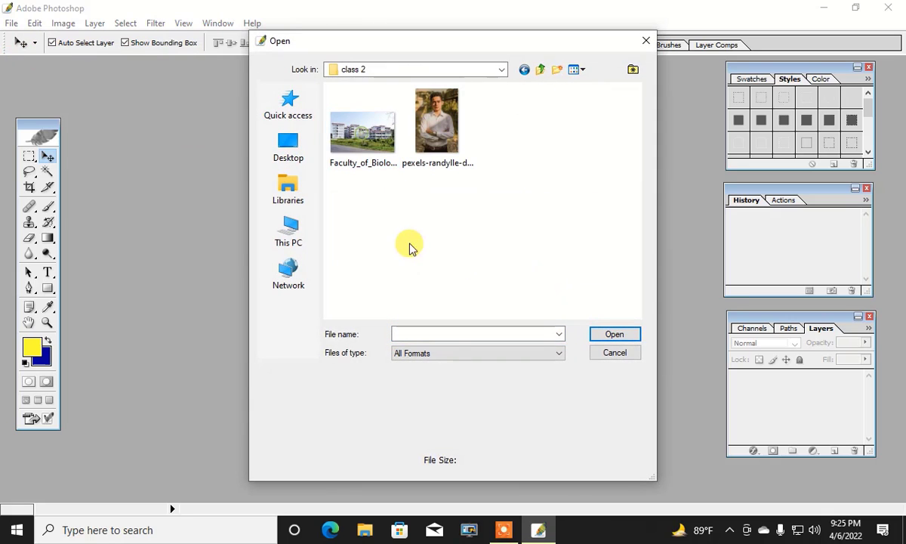
{"action": "left_click", "coordinate": [436, 153]}
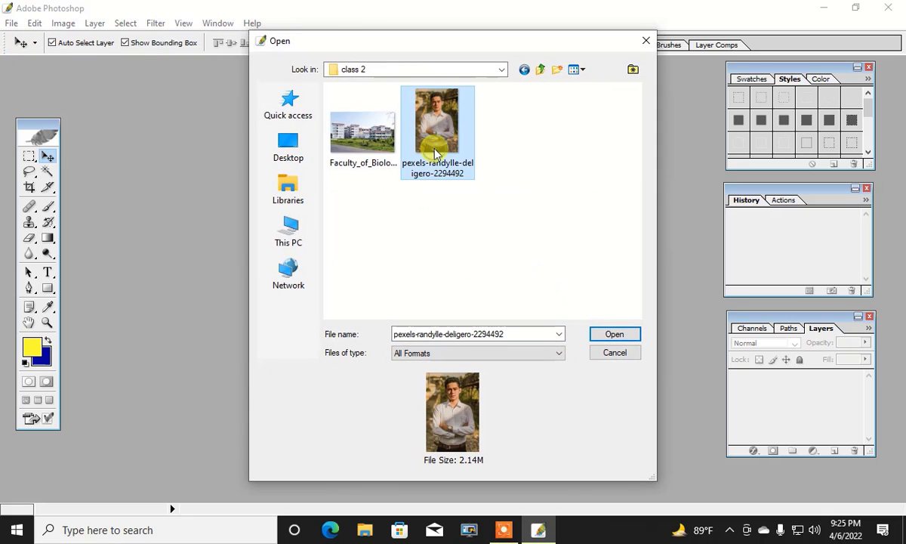
{"action": "left_click", "coordinate": [355, 138], "text": "ctrl"}
{"action": "left_click", "coordinate": [611, 336]}
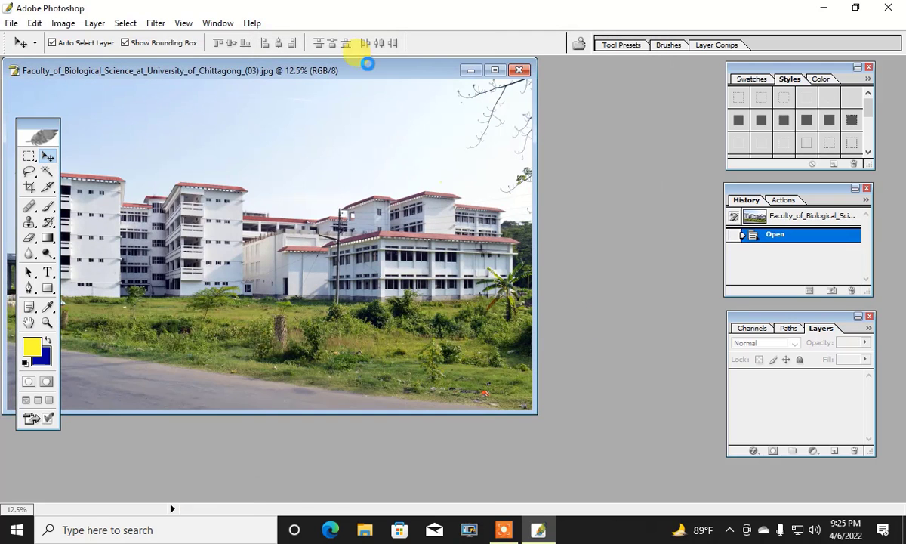
Separate the two image windows, minimizing the building photo and maximizing the portrait.
{"action": "left_click_drag", "start_coordinate": [349, 70], "coordinate": [481, 92]}
{"action": "left_click", "coordinate": [125, 72]}
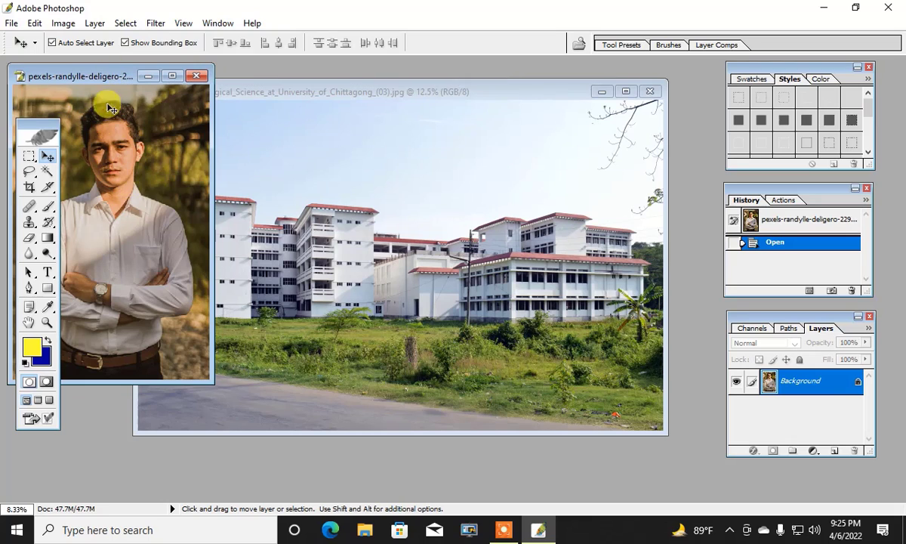
{"action": "left_click_drag", "start_coordinate": [467, 89], "coordinate": [506, 93]}
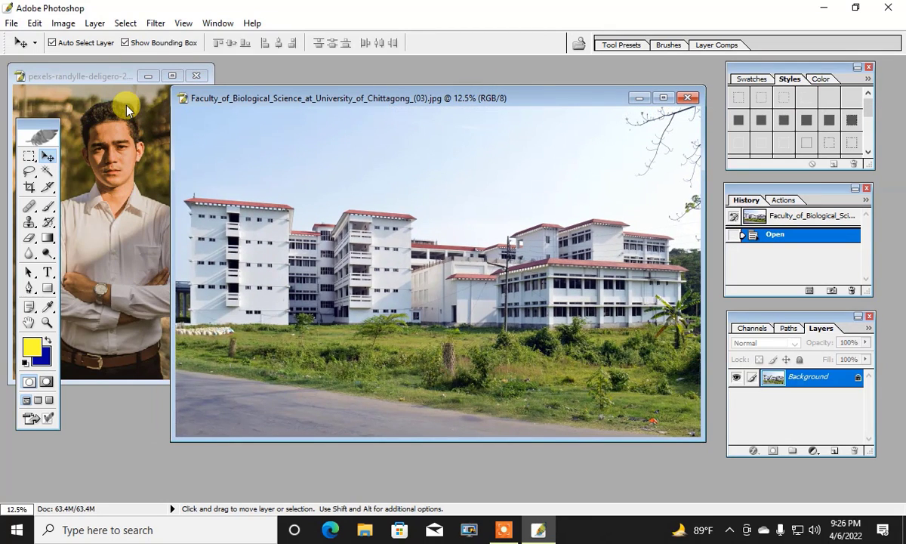
{"action": "left_click_drag", "start_coordinate": [98, 89], "coordinate": [206, 101]}
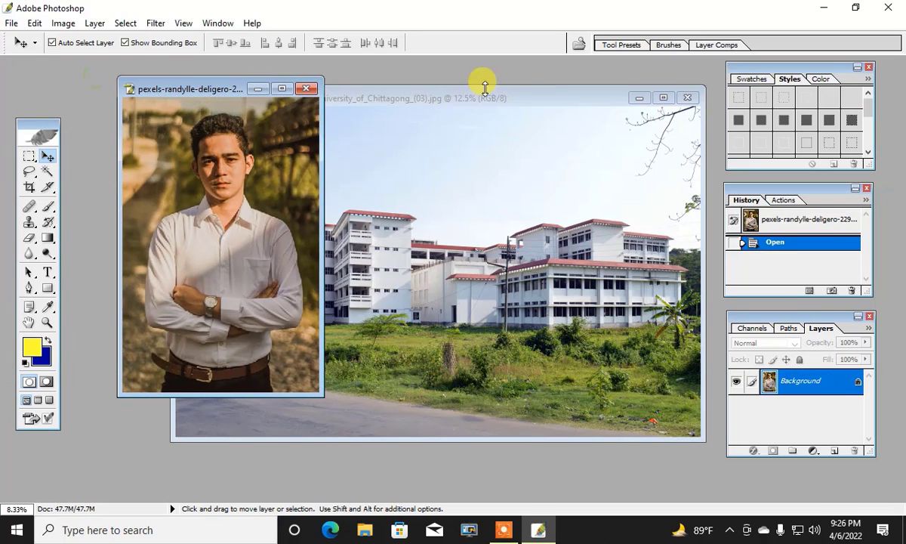
{"action": "left_click", "coordinate": [641, 98]}
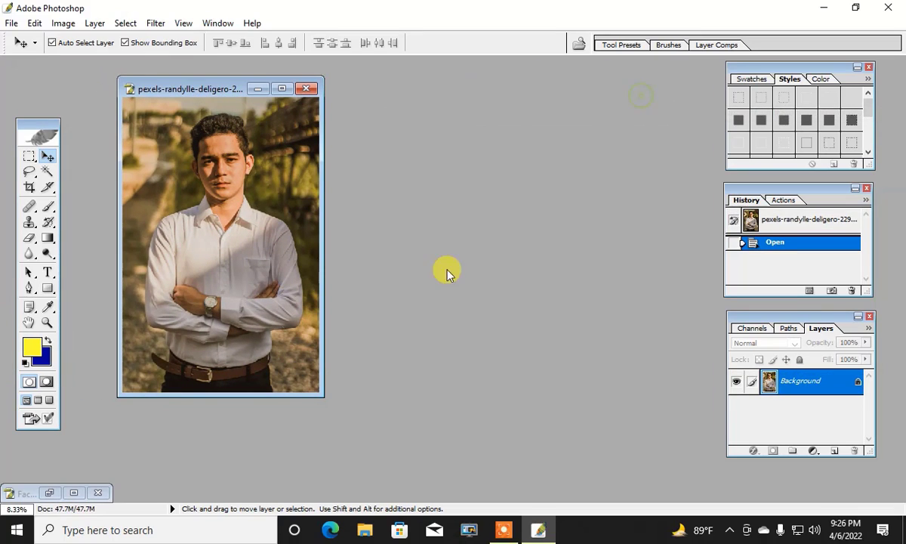
{"action": "left_click", "coordinate": [281, 88]}
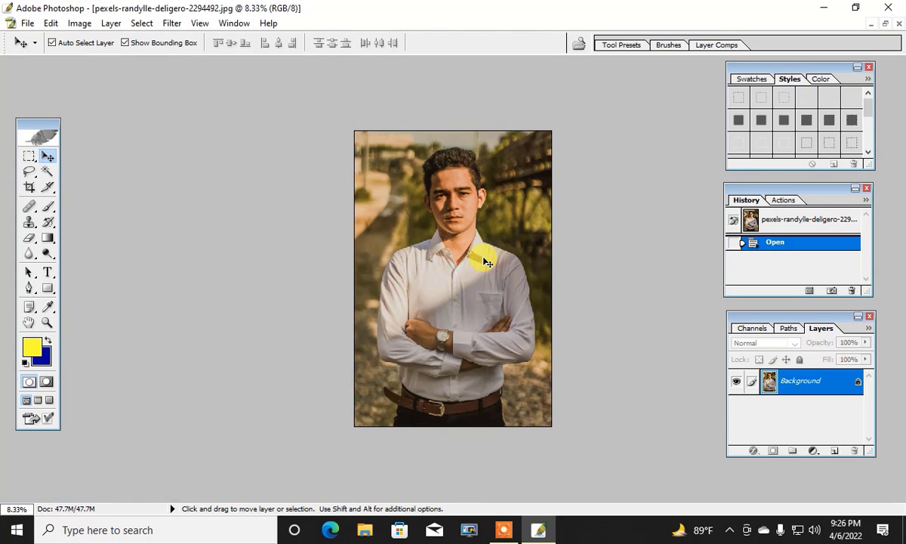
Start a Pen tool path at the portrait's lower edge and trace the outer edge of the man's trousers up to the loose belt end.
{"action": "key", "text": "ctrl+plus"}
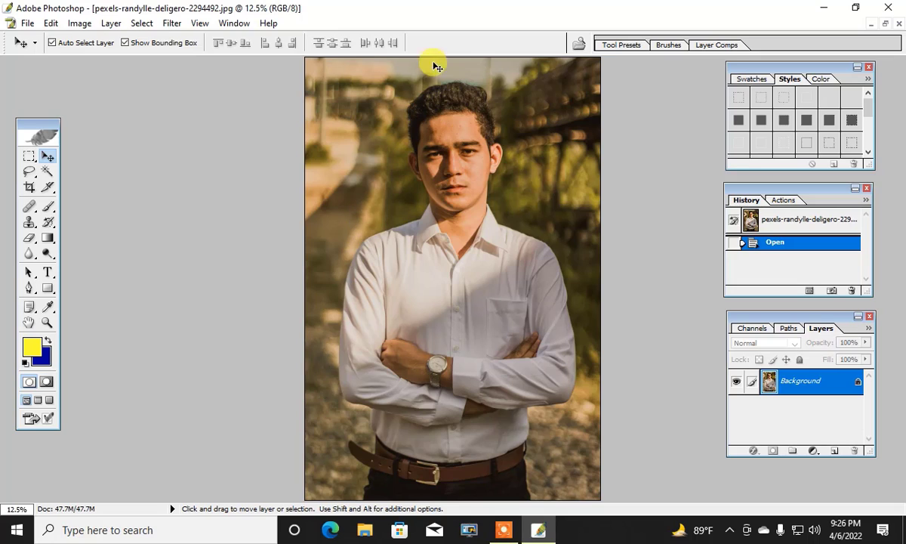
{"action": "left_click", "coordinate": [29, 287]}
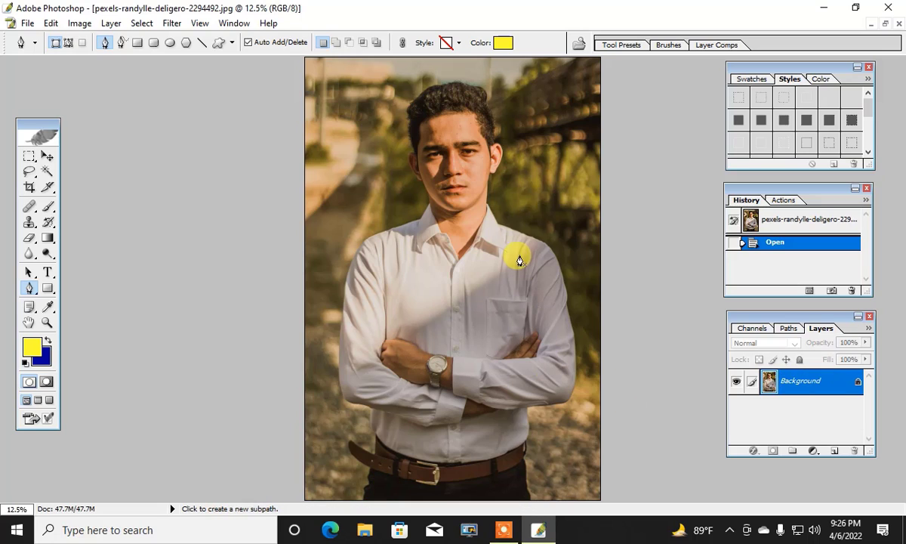
{"action": "left_click", "coordinate": [360, 500]}
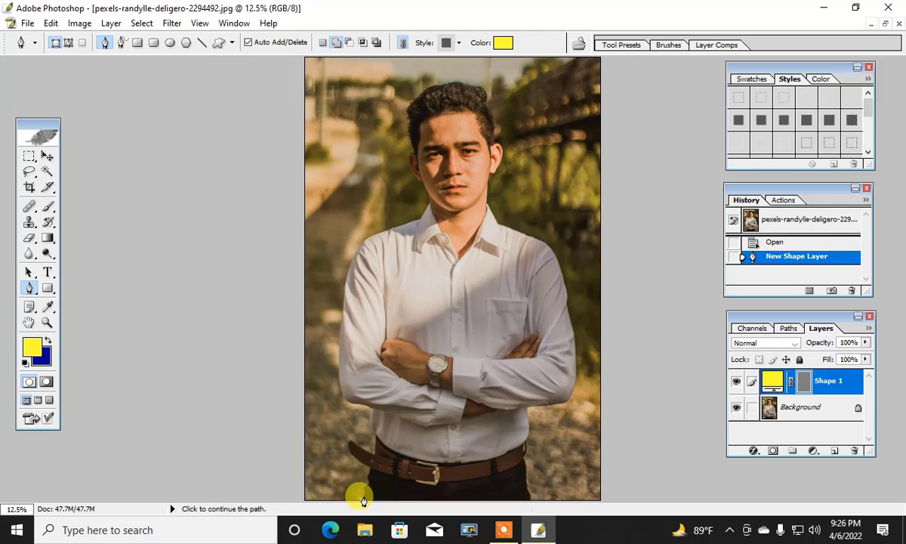
{"action": "left_click", "coordinate": [358, 488]}
{"action": "left_click", "coordinate": [363, 490]}
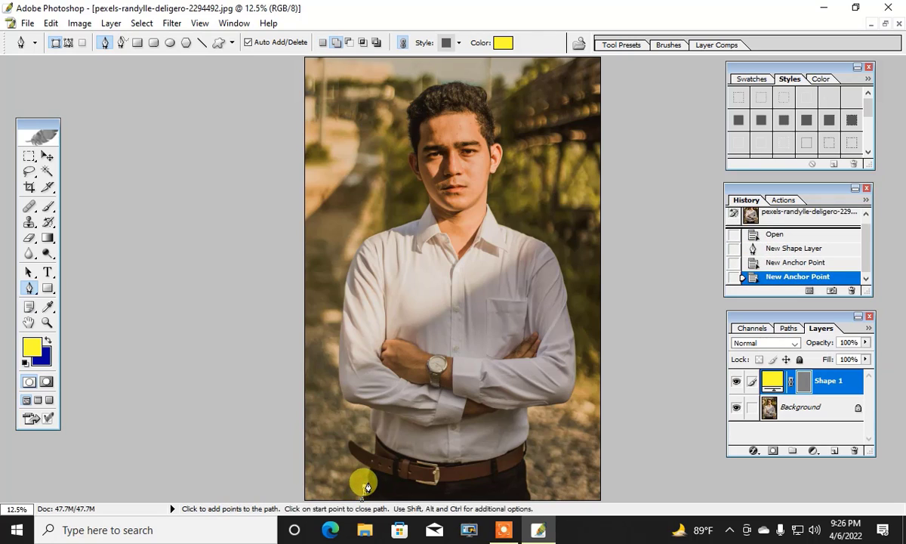
{"action": "left_click", "coordinate": [366, 482]}
{"action": "left_click", "coordinate": [364, 477]}
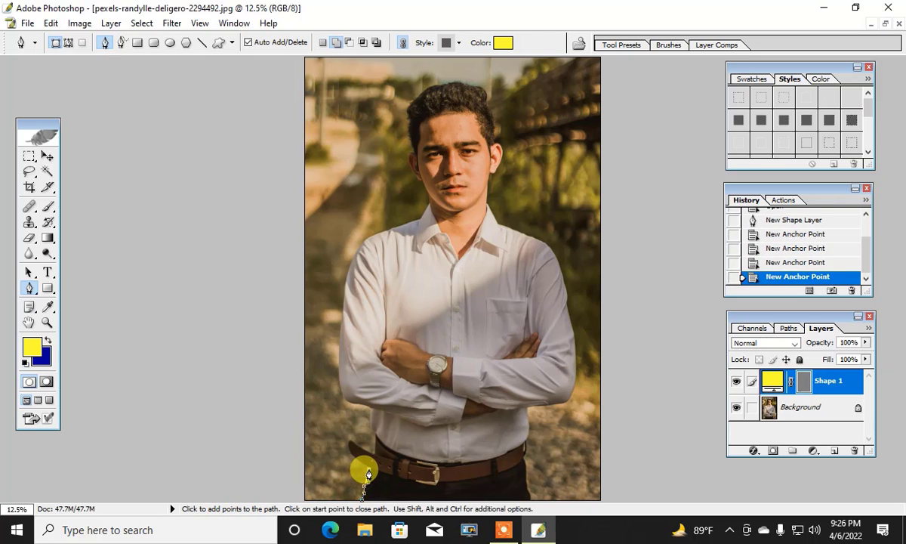
{"action": "left_click", "coordinate": [361, 469]}
{"action": "left_click", "coordinate": [359, 461]}
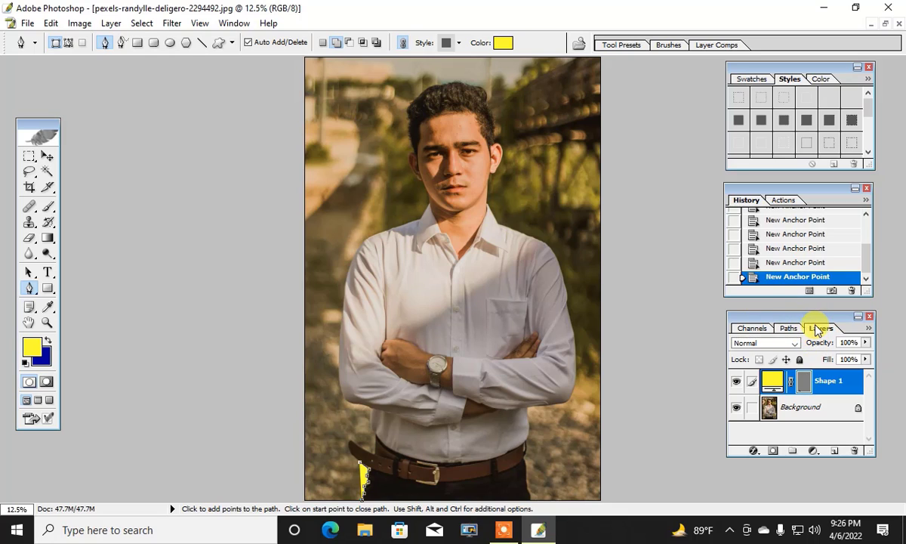
Set the Shape 1 layer's opacity to 0% and undo the stray anchor point placed outside the photo.
{"action": "left_click", "coordinate": [788, 328]}
{"action": "left_click", "coordinate": [751, 328]}
{"action": "left_click", "coordinate": [793, 329]}
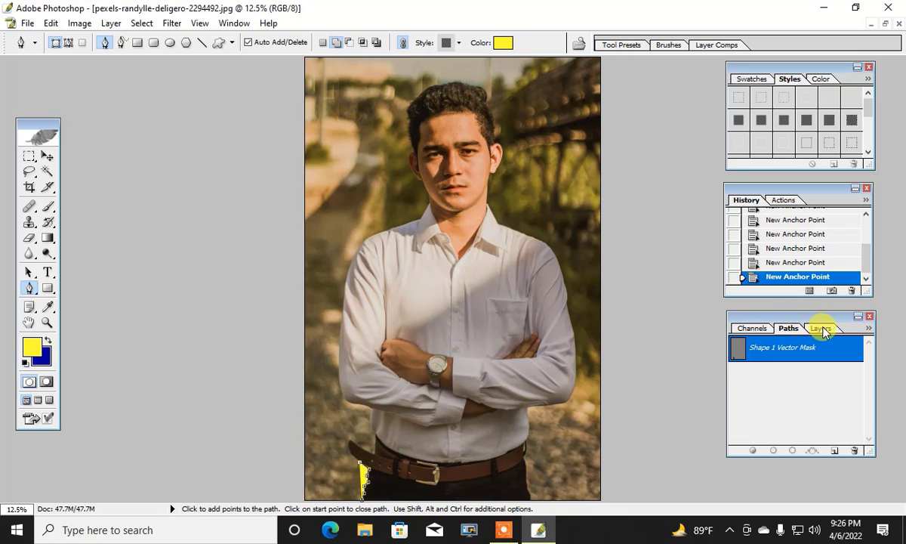
{"action": "left_click", "coordinate": [821, 327]}
{"action": "left_click", "coordinate": [867, 343]}
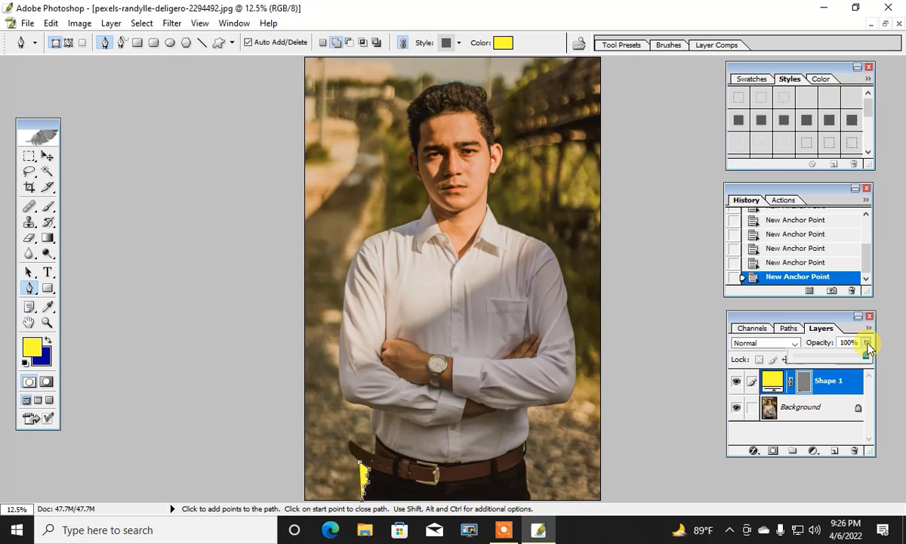
{"action": "left_click_drag", "start_coordinate": [867, 351], "coordinate": [785, 355]}
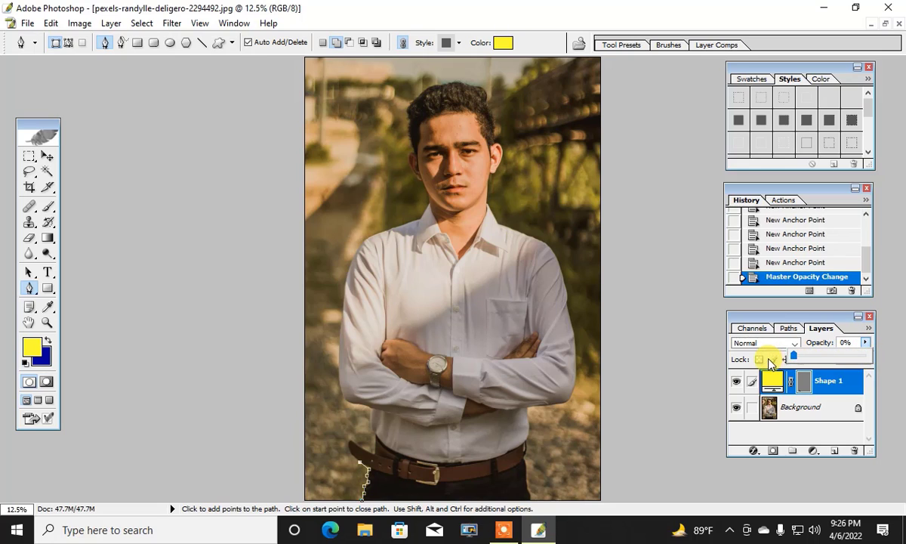
{"action": "left_click", "coordinate": [680, 390]}
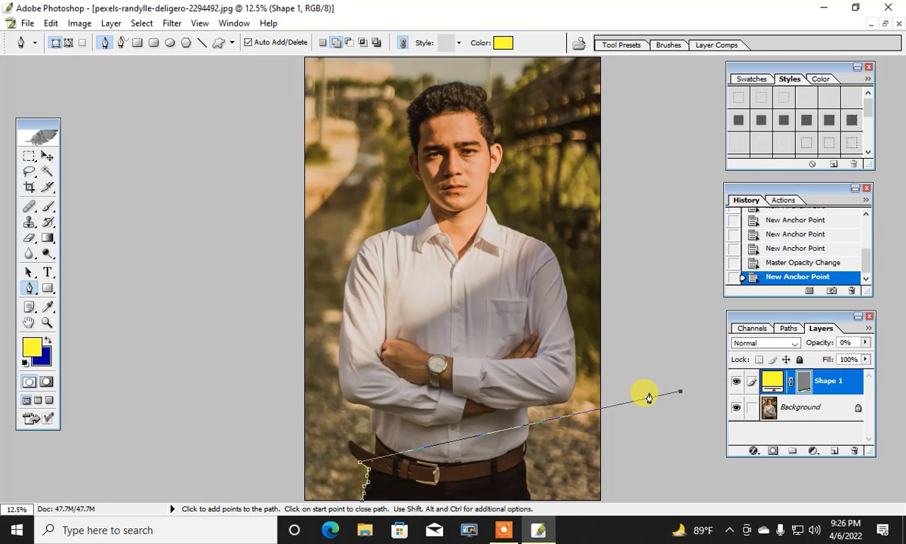
{"action": "key", "text": "ctrl+z"}
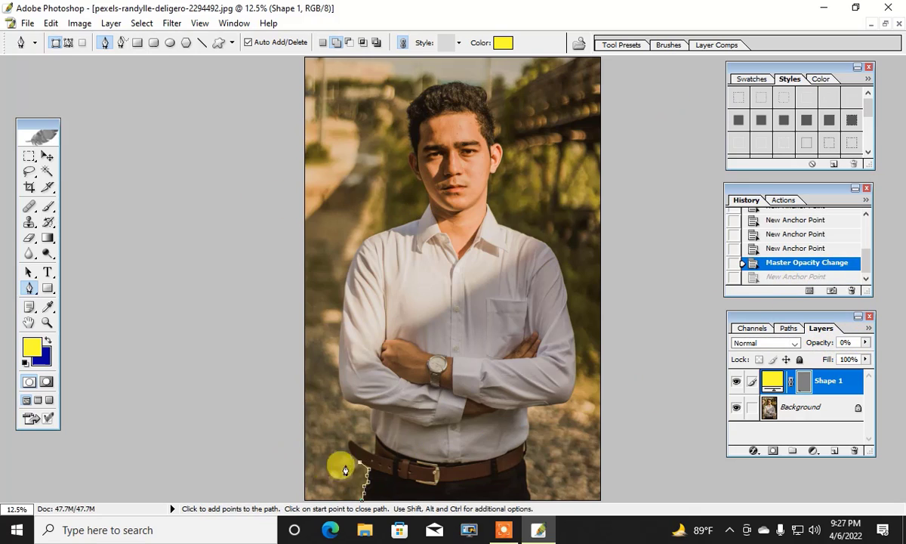
Continue the Pen tool path around the tip of the loose belt end and back to the shirt at the waist.
{"action": "left_click", "coordinate": [348, 452]}
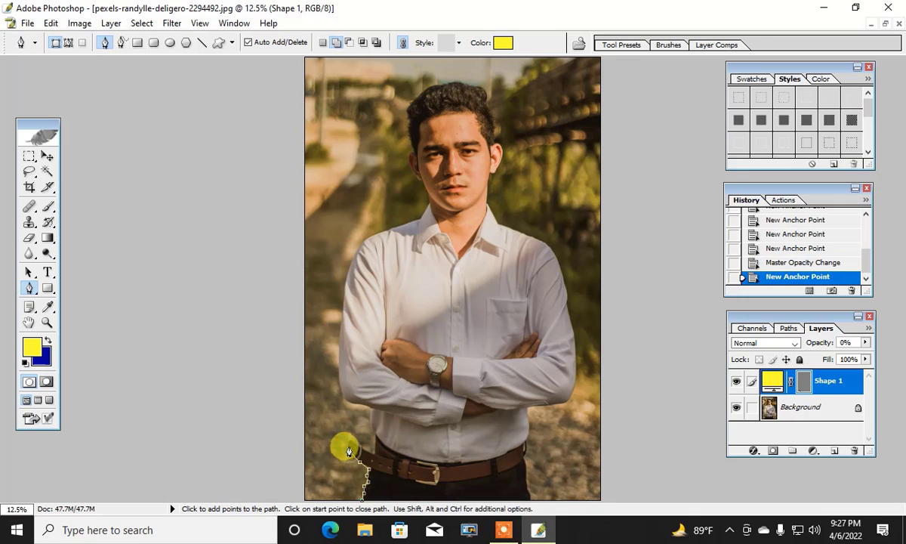
{"action": "left_click", "coordinate": [348, 443]}
{"action": "left_click", "coordinate": [351, 444]}
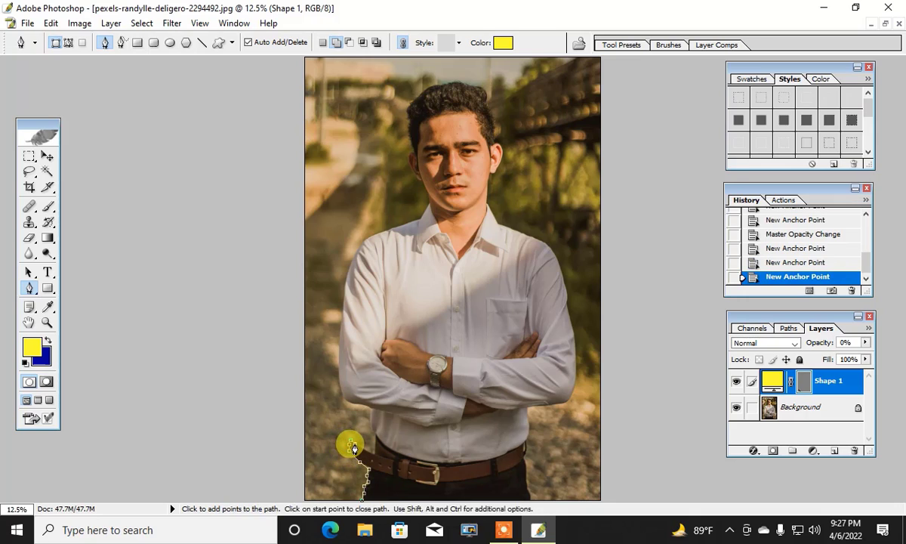
{"action": "left_click", "coordinate": [364, 453]}
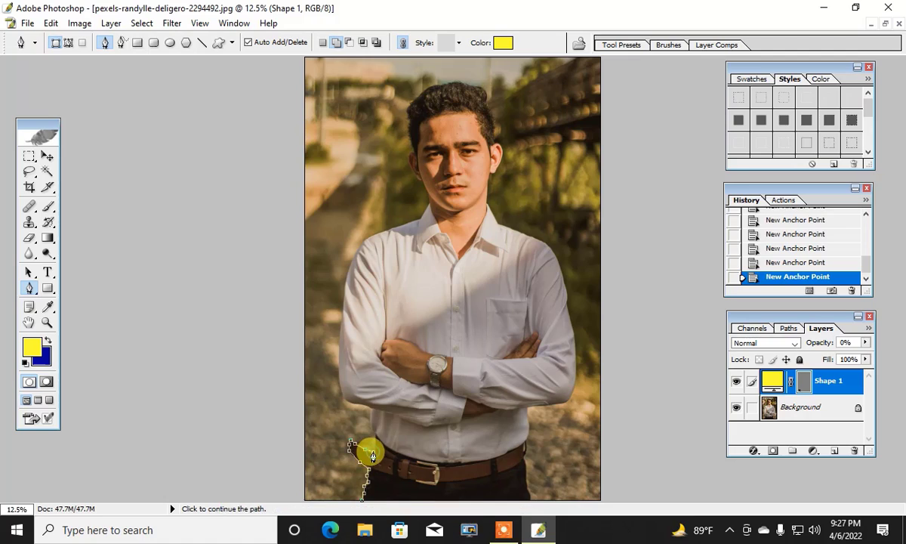
{"action": "left_click", "coordinate": [371, 447]}
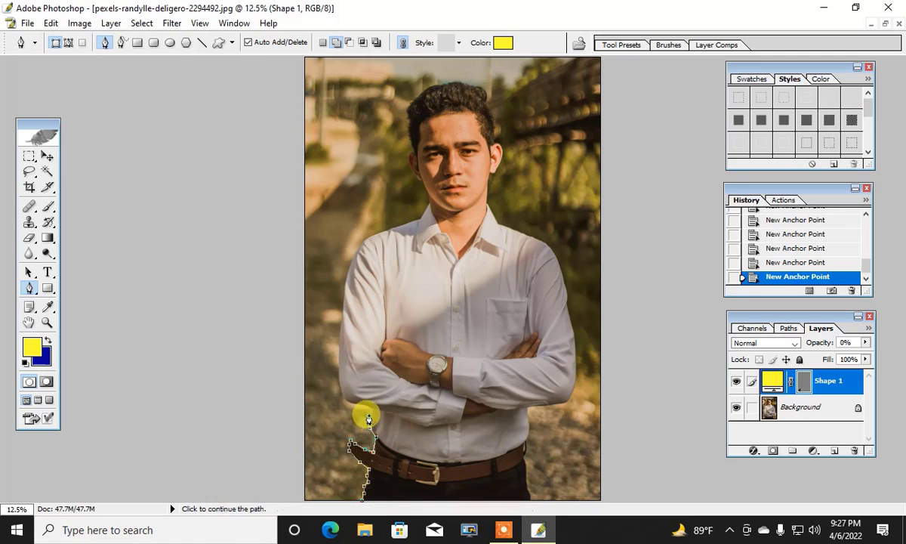
Extend the path from the waist around the bent elbow and up the outer edge of the shirt sleeve.
{"action": "left_click", "coordinate": [369, 421]}
{"action": "left_click", "coordinate": [352, 404]}
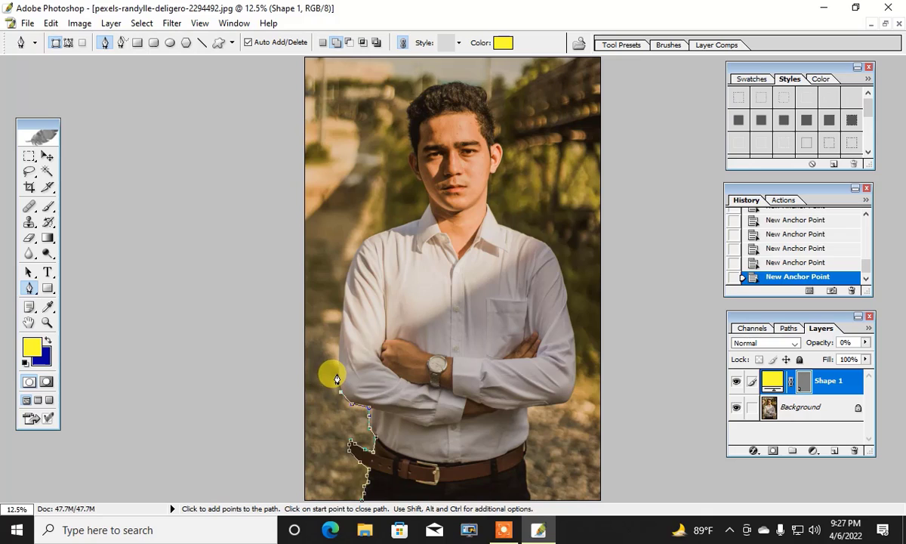
{"action": "left_click", "coordinate": [337, 374]}
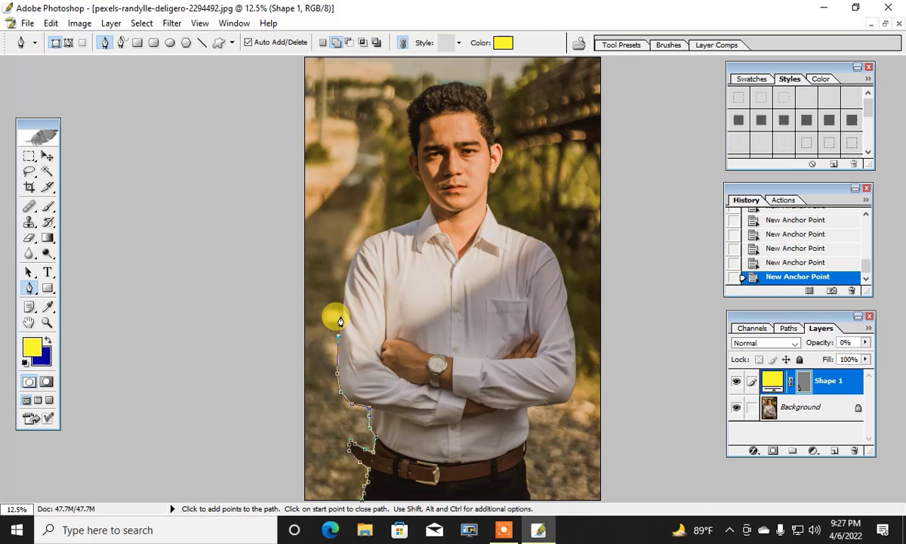
{"action": "left_click", "coordinate": [340, 314]}
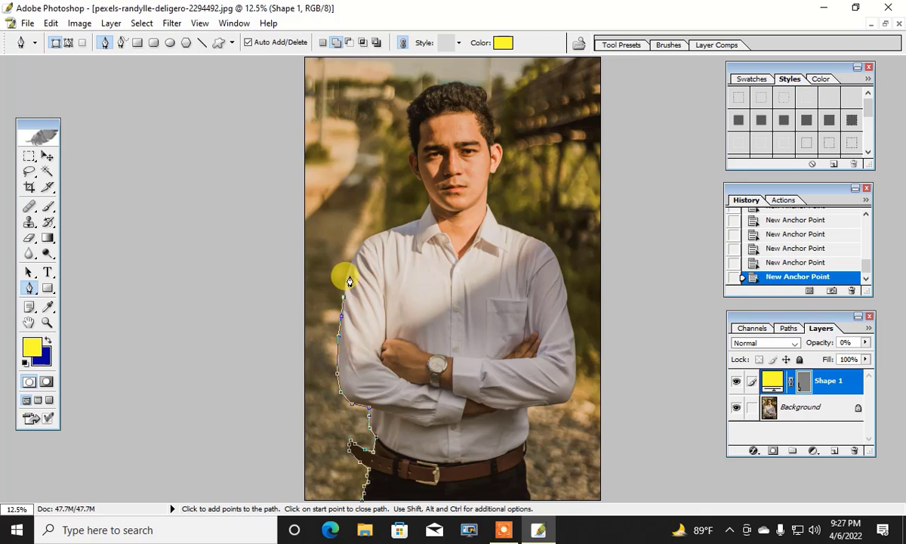
{"action": "left_click", "coordinate": [346, 270]}
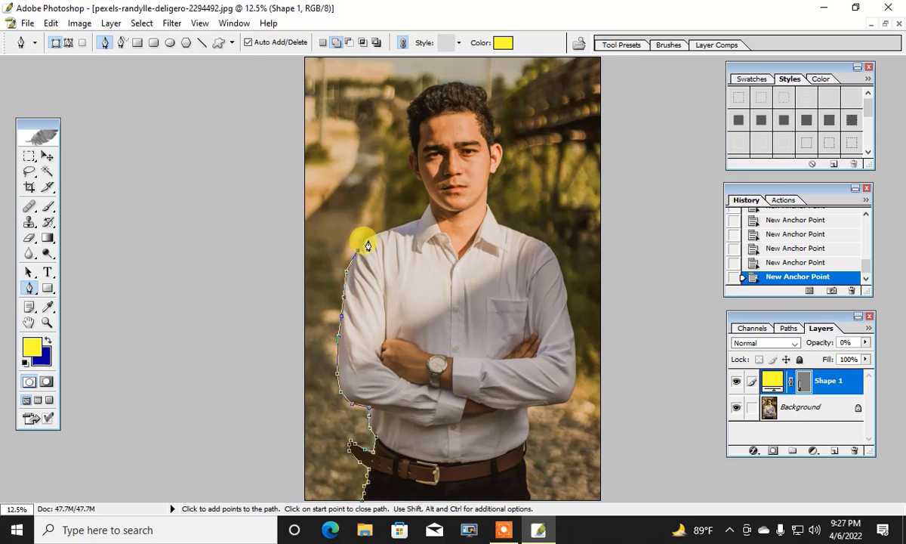
Trace over the shoulder, past the collar and neck, and around the ear to the hairline.
{"action": "left_click", "coordinate": [366, 238]}
{"action": "left_click", "coordinate": [386, 229]}
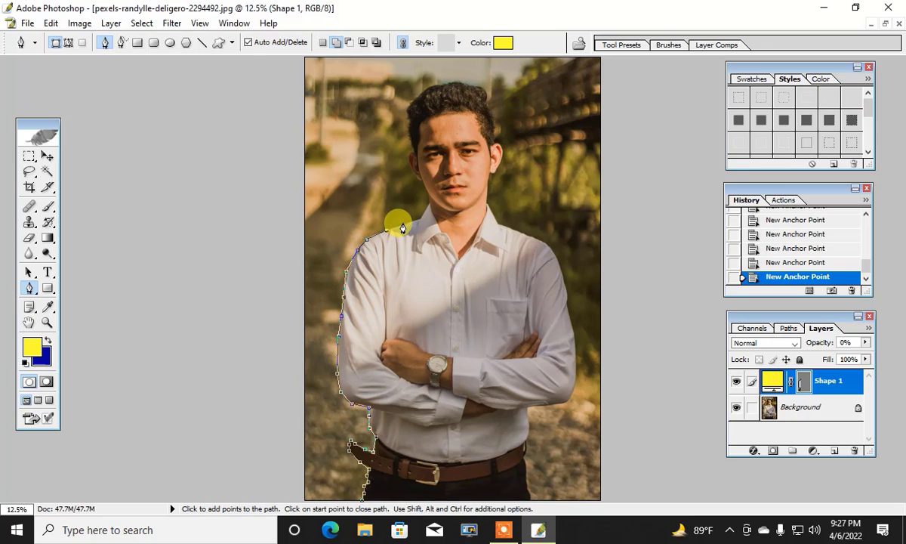
{"action": "left_click", "coordinate": [404, 223]}
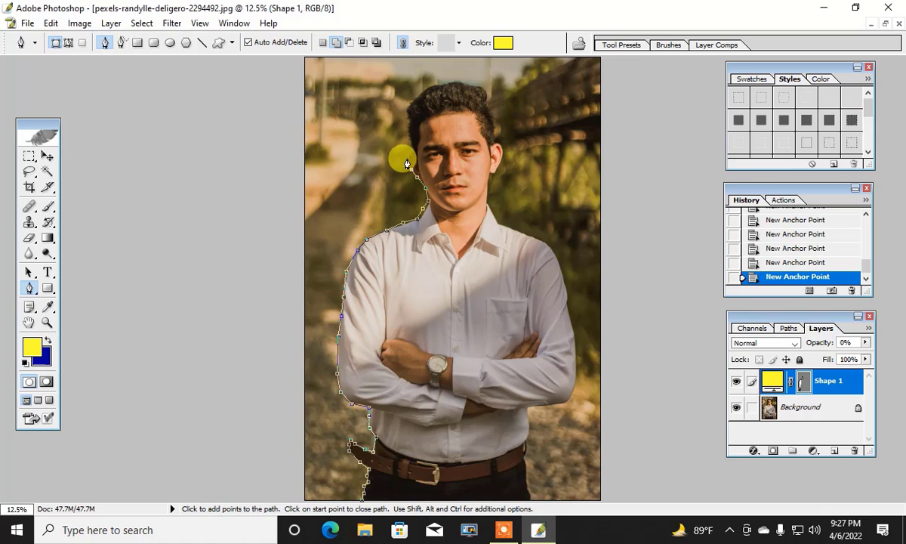
{"action": "left_click", "coordinate": [406, 156]}
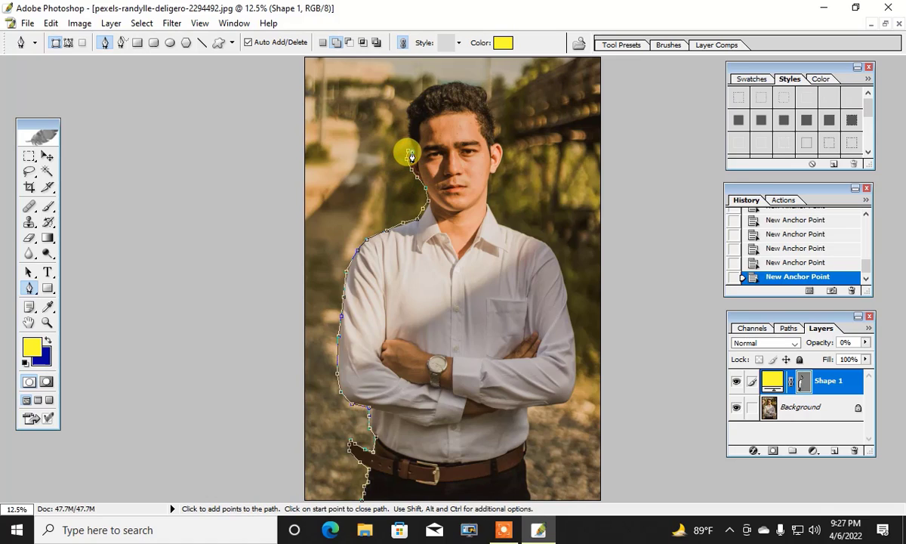
{"action": "left_click", "coordinate": [404, 136]}
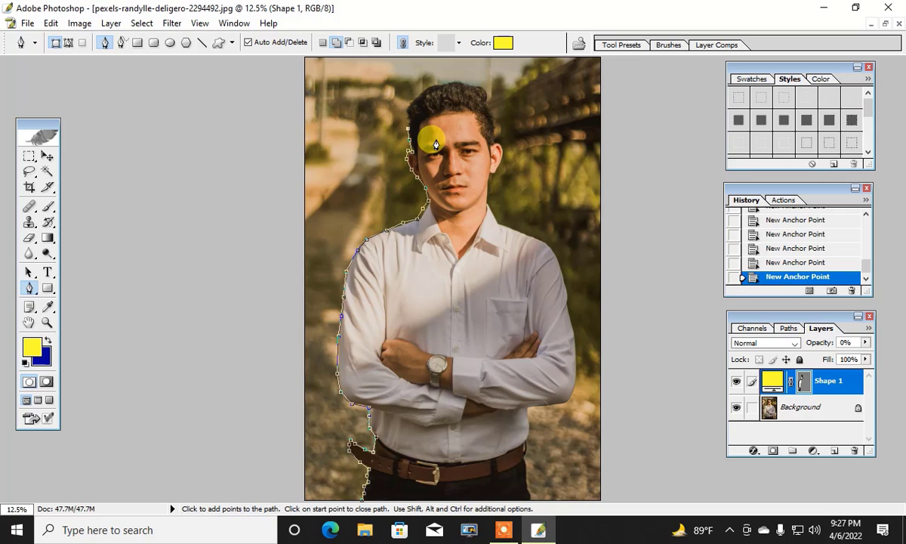
Trace the outline of the hair over the top of the head and down to the opposite ear.
{"action": "key", "text": "ctrl"}
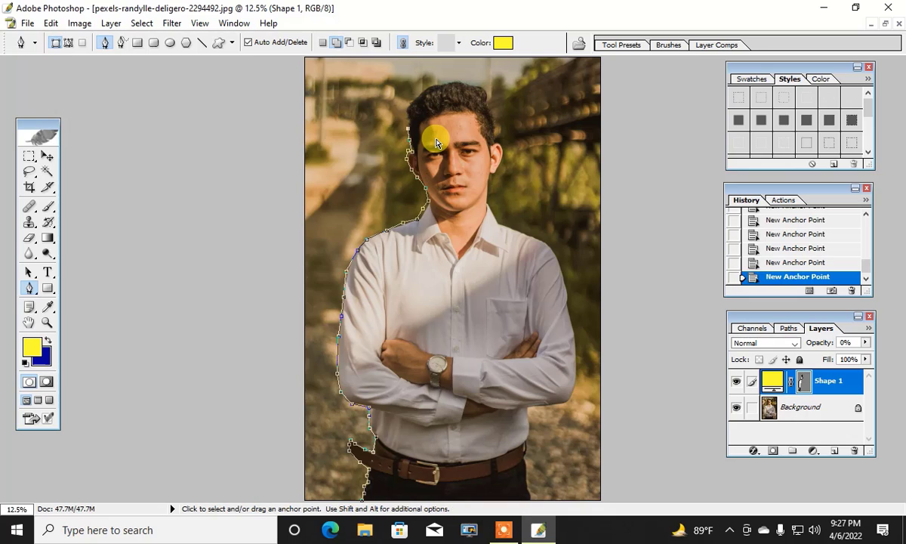
{"action": "key", "text": "ctrl+plus"}
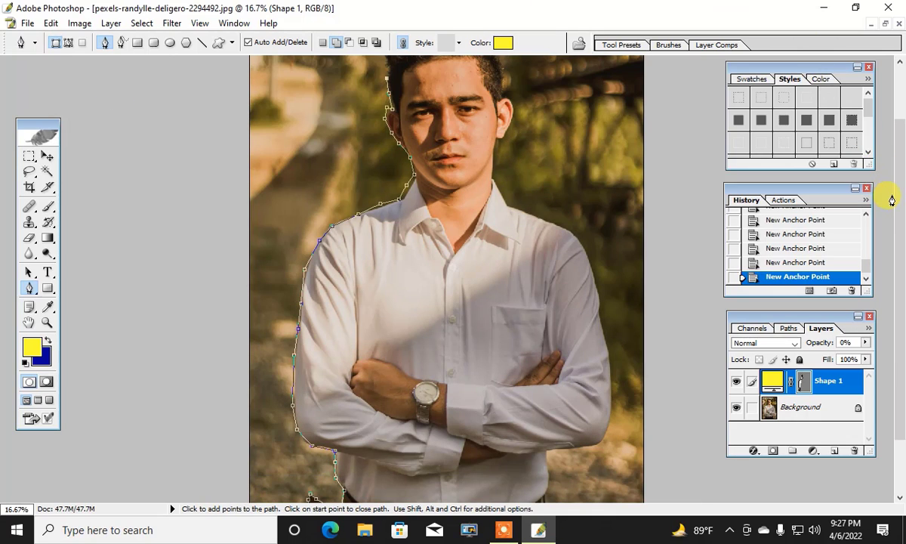
{"action": "left_click_drag", "start_coordinate": [891, 200], "coordinate": [900, 155]}
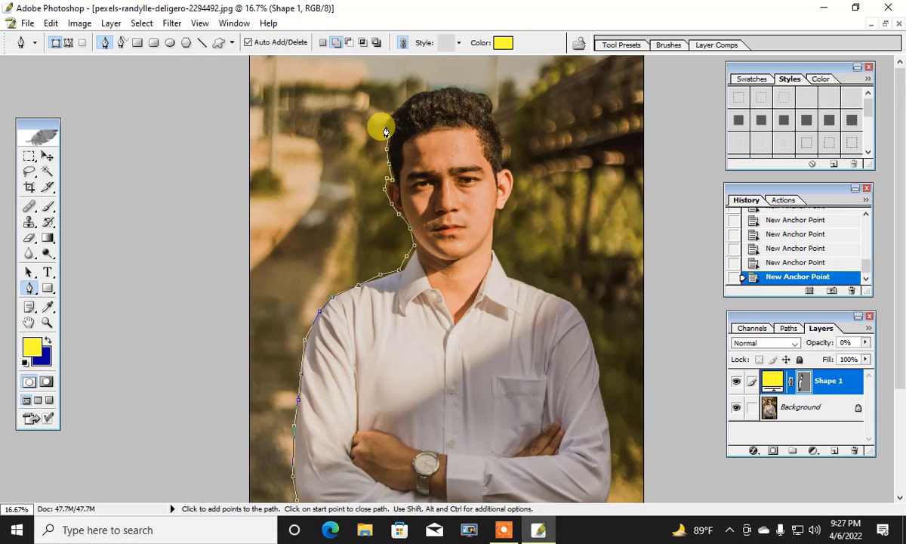
{"action": "left_click", "coordinate": [396, 107]}
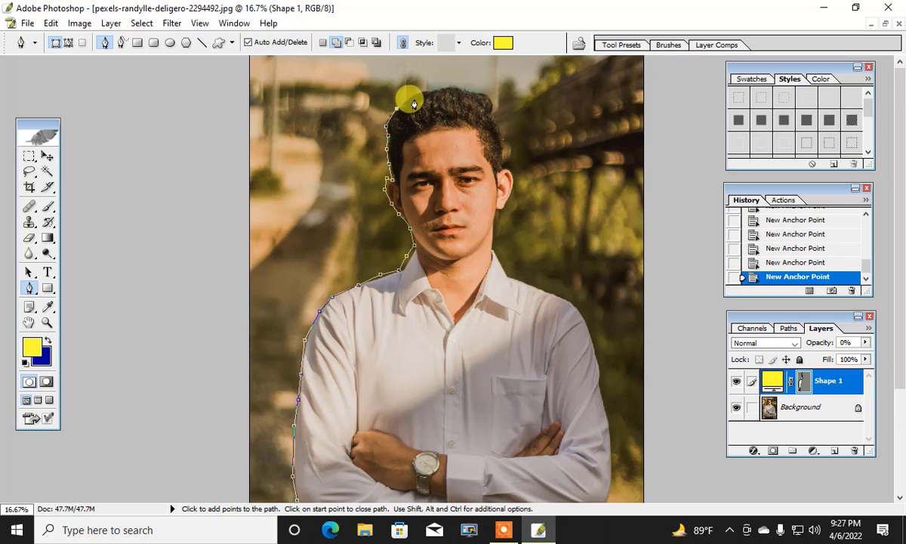
{"action": "left_click", "coordinate": [412, 95]}
{"action": "left_click", "coordinate": [438, 89]}
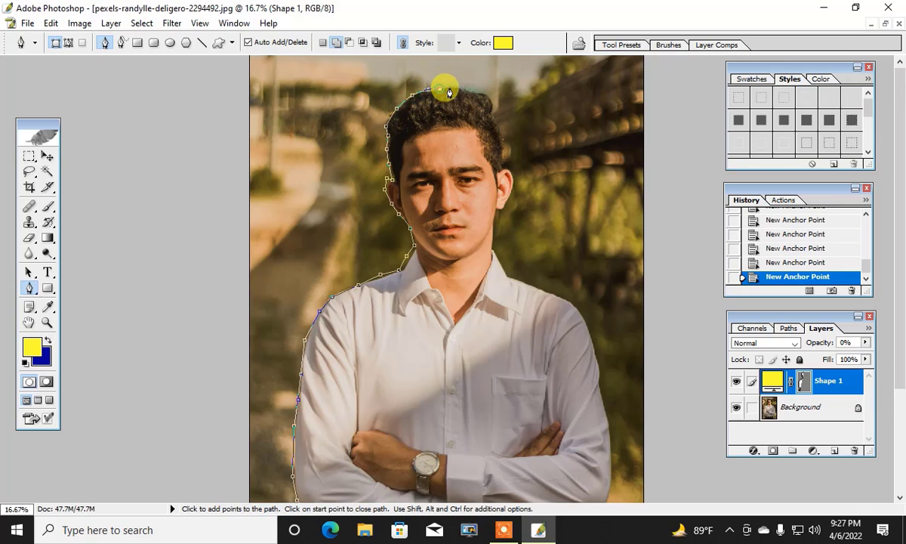
{"action": "left_click", "coordinate": [454, 88]}
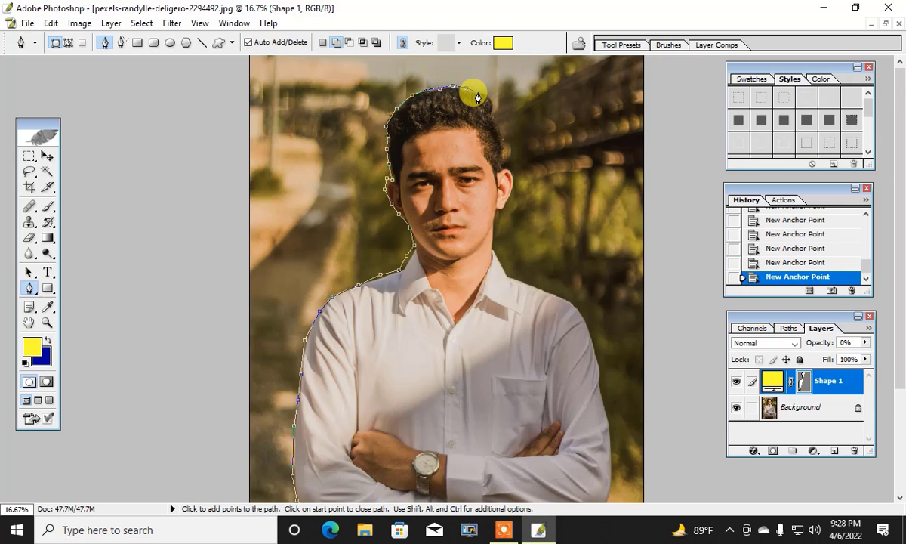
{"action": "left_click", "coordinate": [478, 96]}
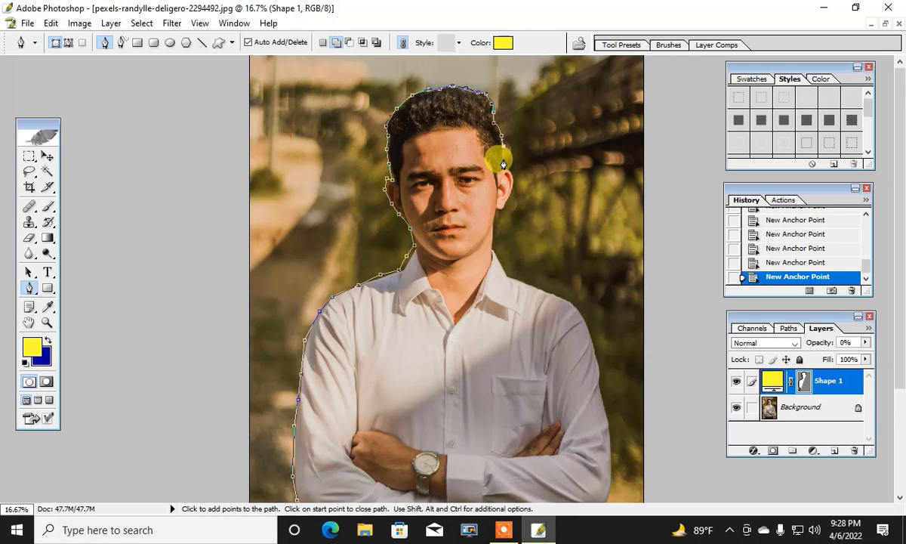
{"action": "left_click", "coordinate": [502, 158]}
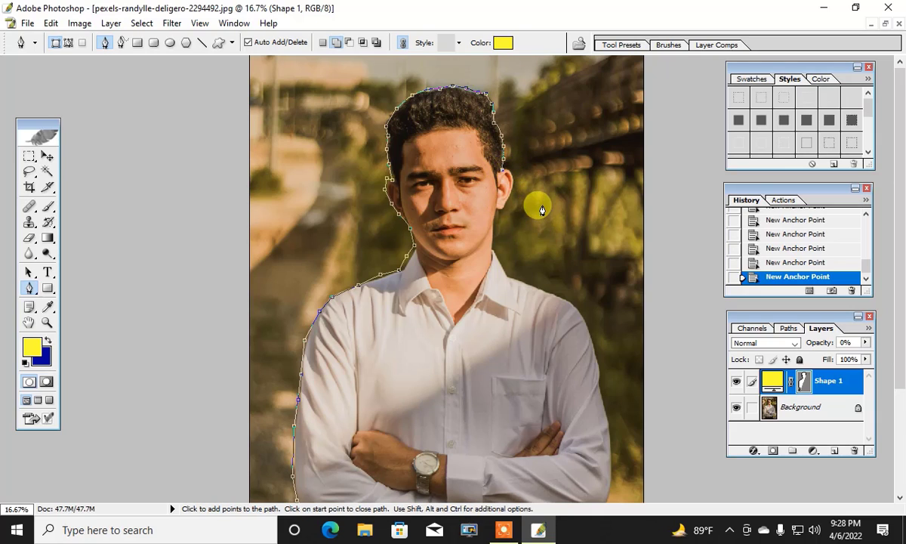
Trace closely around the outer edge of the second ear towards its lobe with closely spaced anchor points.
{"action": "key", "text": "ctrl+plus"}
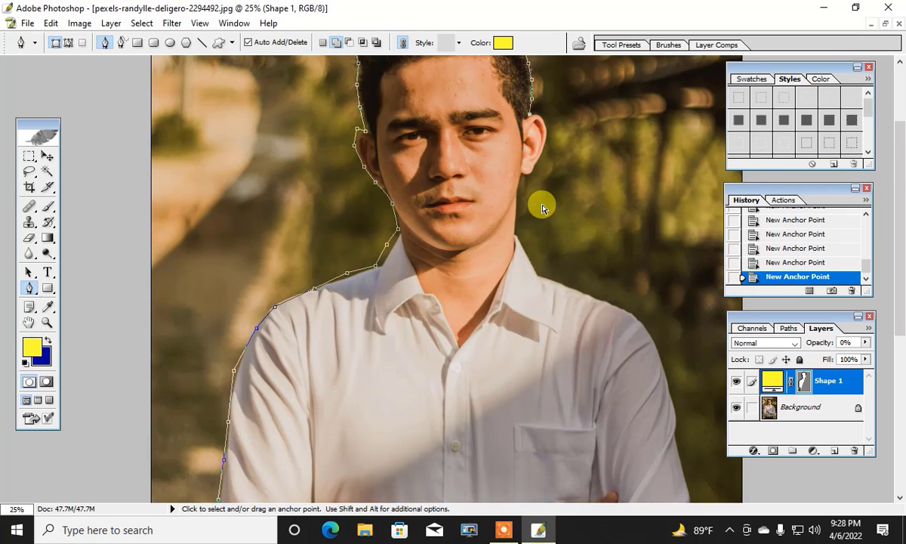
{"action": "key", "text": "ctrl+plus"}
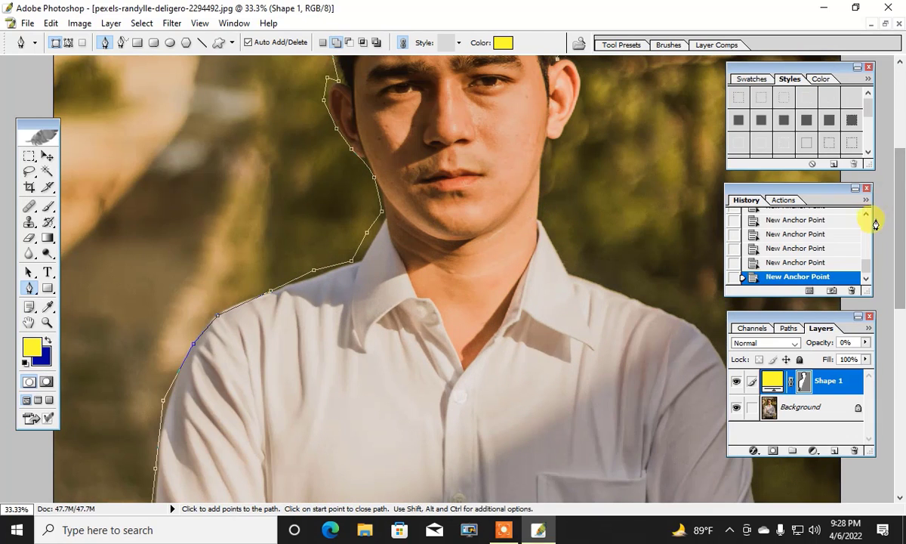
{"action": "left_click_drag", "start_coordinate": [902, 229], "coordinate": [901, 155]}
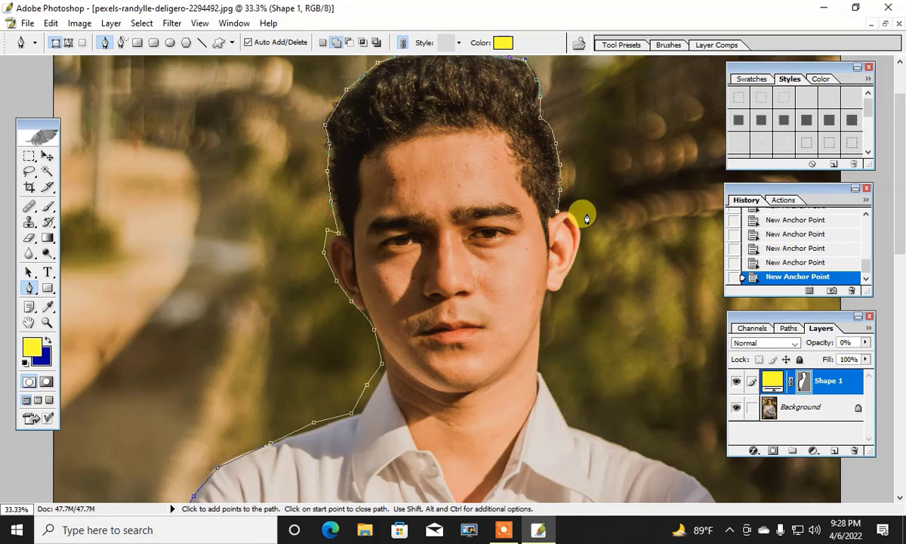
{"action": "key", "text": "ctrl+plus"}
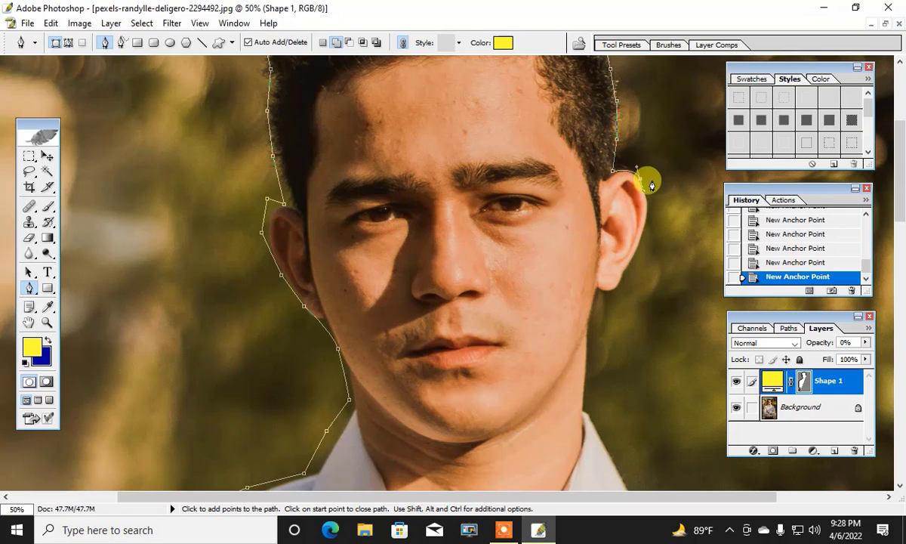
{"action": "left_click", "coordinate": [637, 167]}
{"action": "left_click", "coordinate": [642, 191]}
{"action": "left_click", "coordinate": [643, 222]}
{"action": "left_click", "coordinate": [640, 240]}
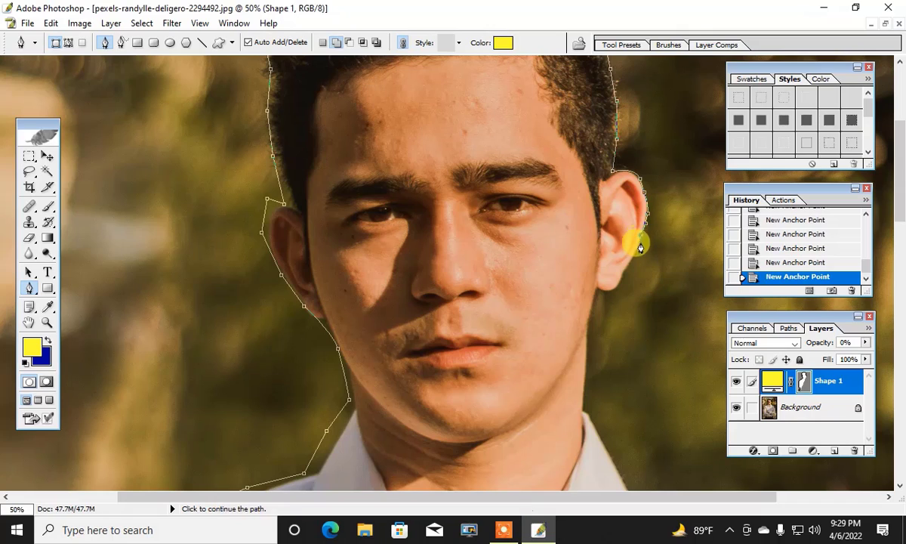
{"action": "left_click", "coordinate": [632, 261]}
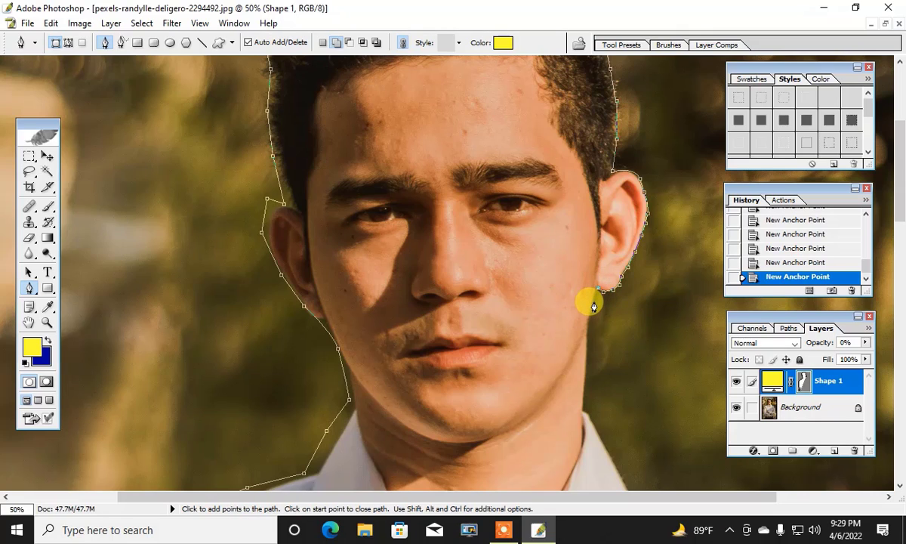
Continue the path from the earlobe along the jaw and neck down to the tip of the shirt collar.
{"action": "left_click", "coordinate": [591, 308]}
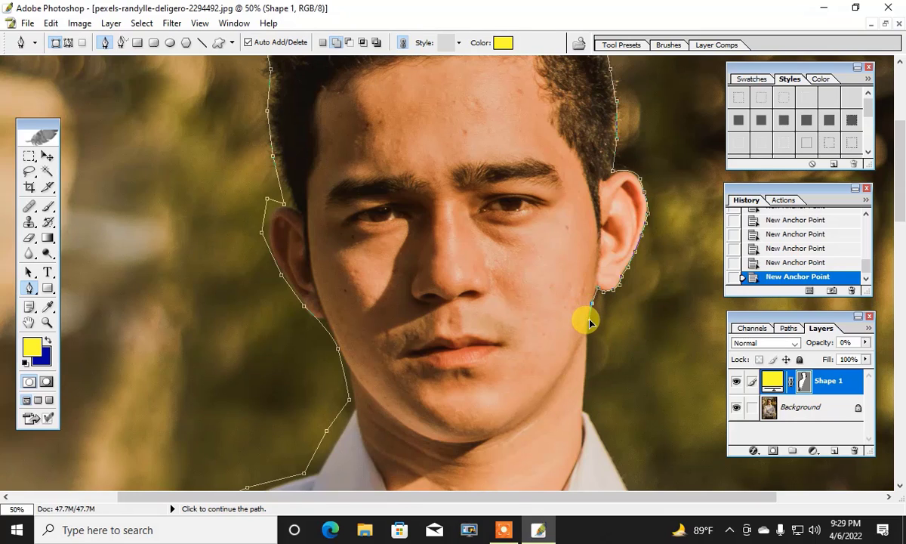
{"action": "left_click", "coordinate": [589, 323]}
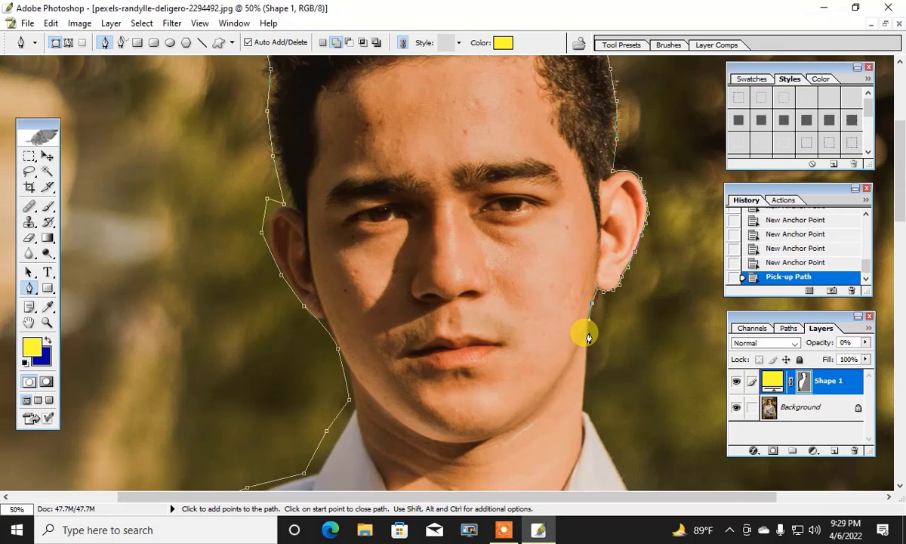
{"action": "left_click", "coordinate": [588, 332]}
{"action": "left_click", "coordinate": [588, 349]}
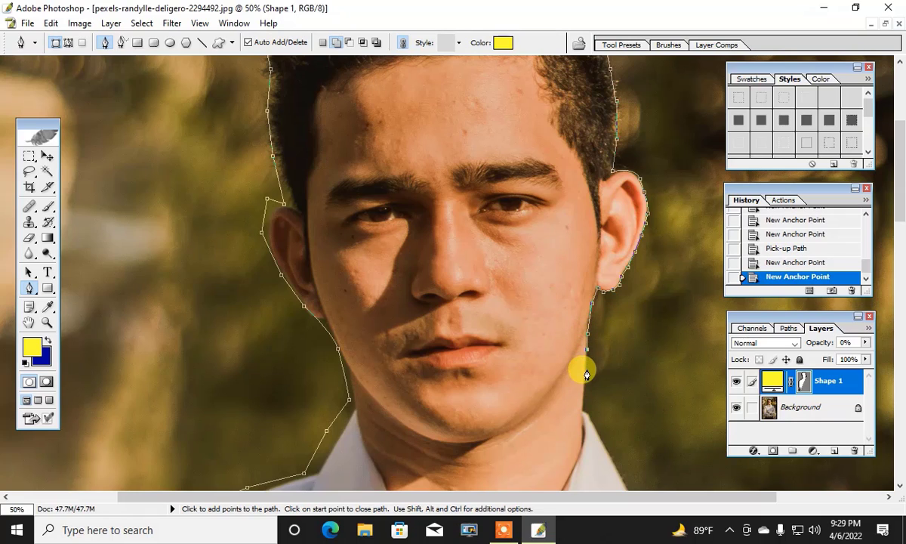
{"action": "left_click", "coordinate": [586, 371]}
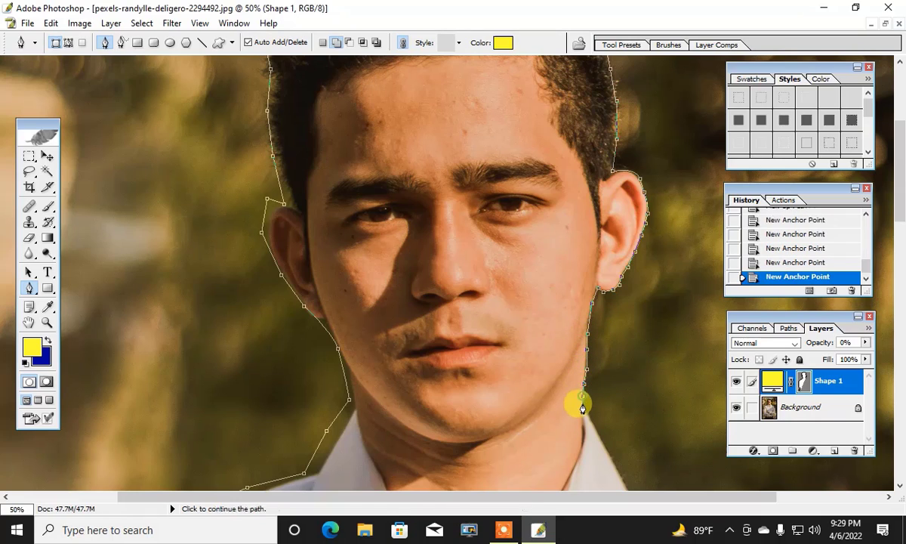
{"action": "left_click", "coordinate": [583, 407]}
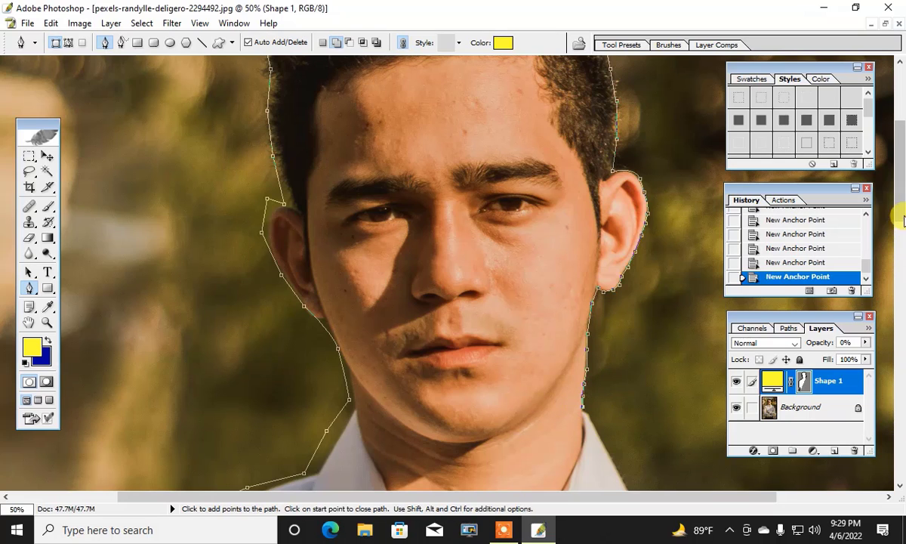
Trace the outer edge of the collar down to the start of the second shoulder.
{"action": "left_click_drag", "start_coordinate": [900, 159], "coordinate": [901, 241]}
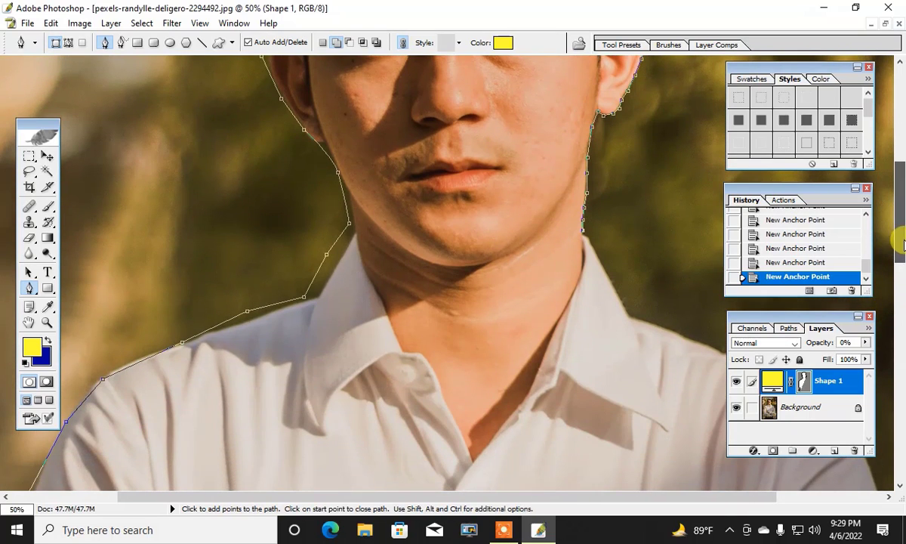
{"action": "left_click", "coordinate": [595, 253]}
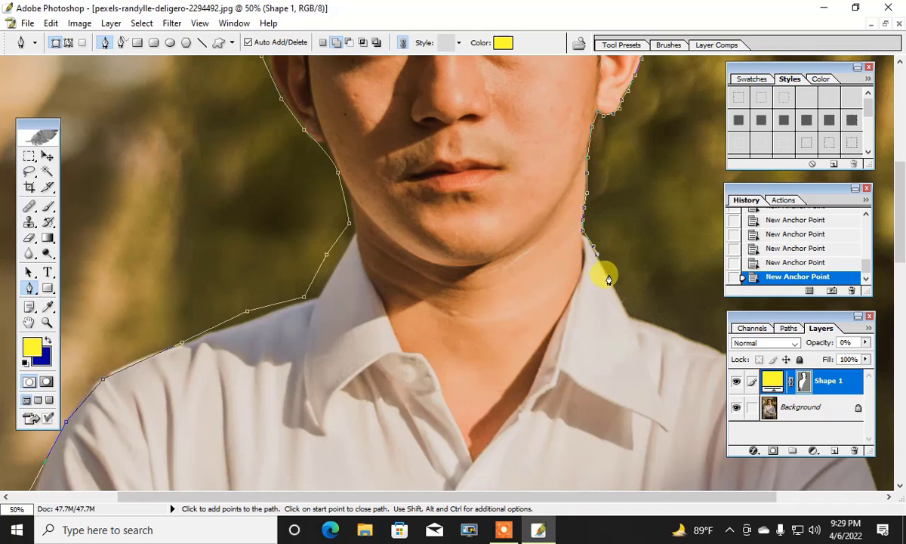
{"action": "left_click", "coordinate": [616, 293]}
{"action": "left_click", "coordinate": [638, 318]}
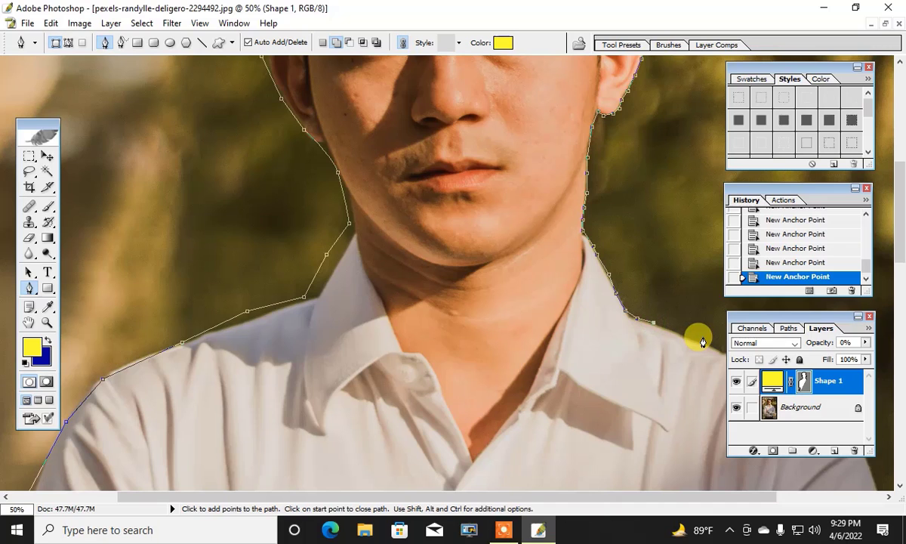
{"action": "key", "text": "ctrl+minus"}
{"action": "key", "text": "ctrl+minus"}
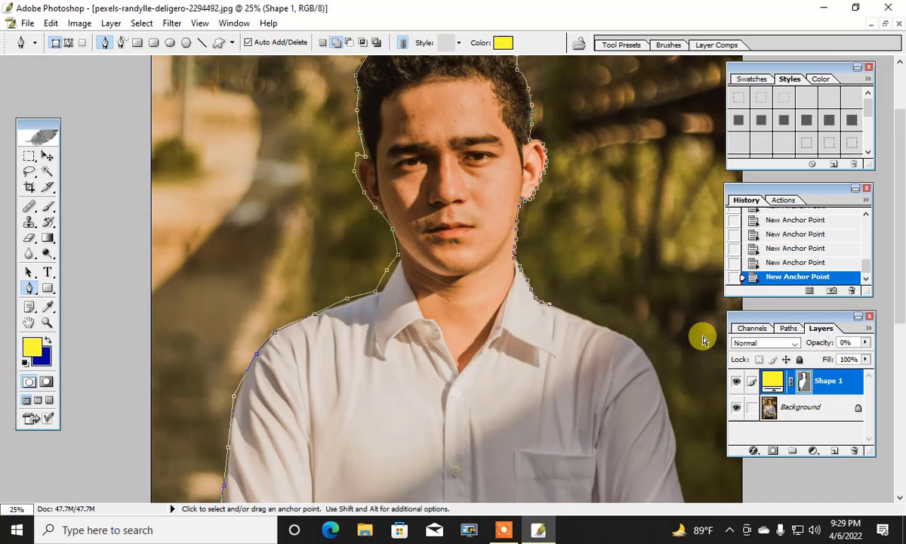
Continue the path from the collar along the second shoulder to the start of the upper arm.
{"action": "left_click", "coordinate": [580, 316]}
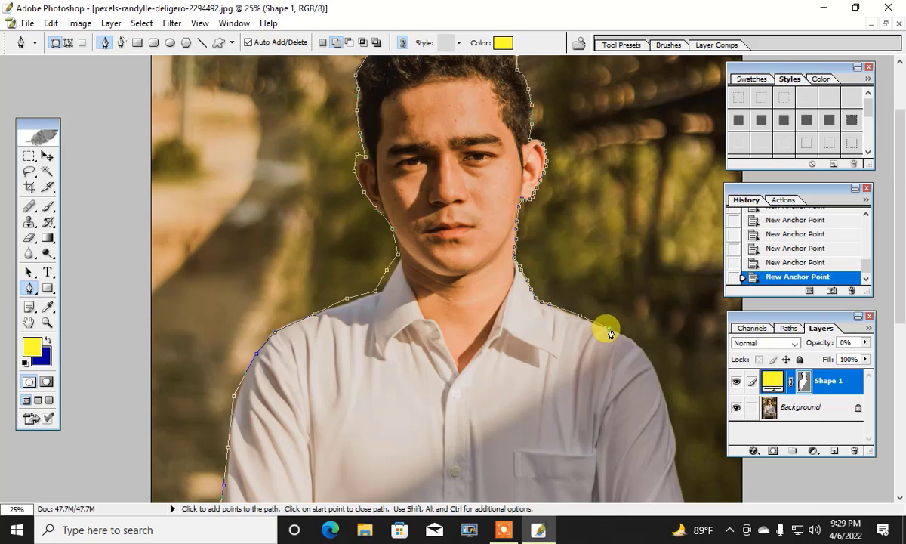
{"action": "left_click", "coordinate": [609, 327]}
{"action": "left_click", "coordinate": [641, 349]}
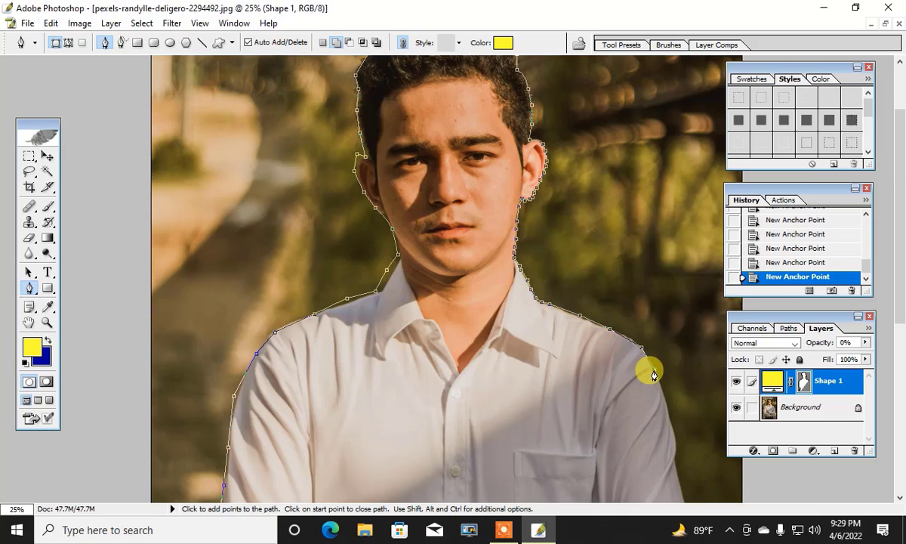
{"action": "left_click", "coordinate": [654, 370]}
{"action": "left_click", "coordinate": [667, 406]}
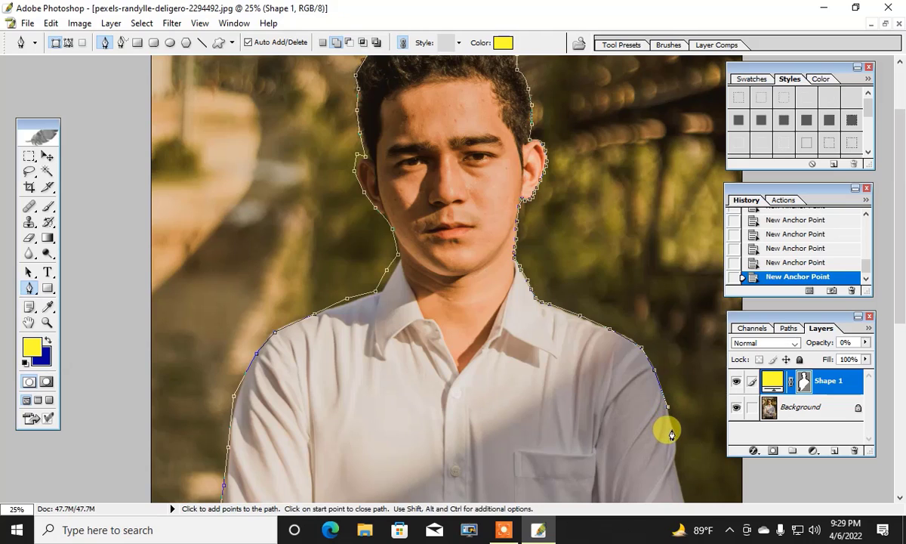
Trace the outer edge of the upper sleeve down towards the elbow.
{"action": "left_click", "coordinate": [672, 427]}
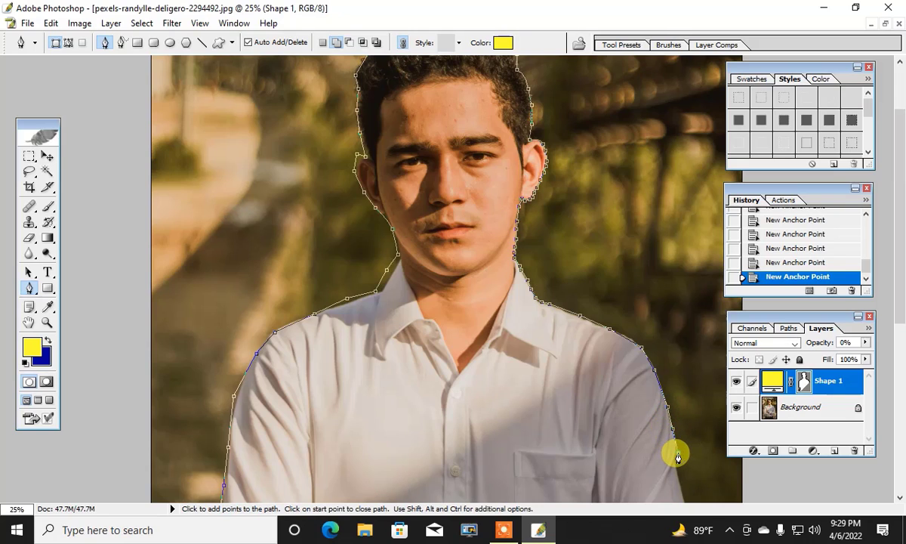
{"action": "left_click", "coordinate": [677, 456]}
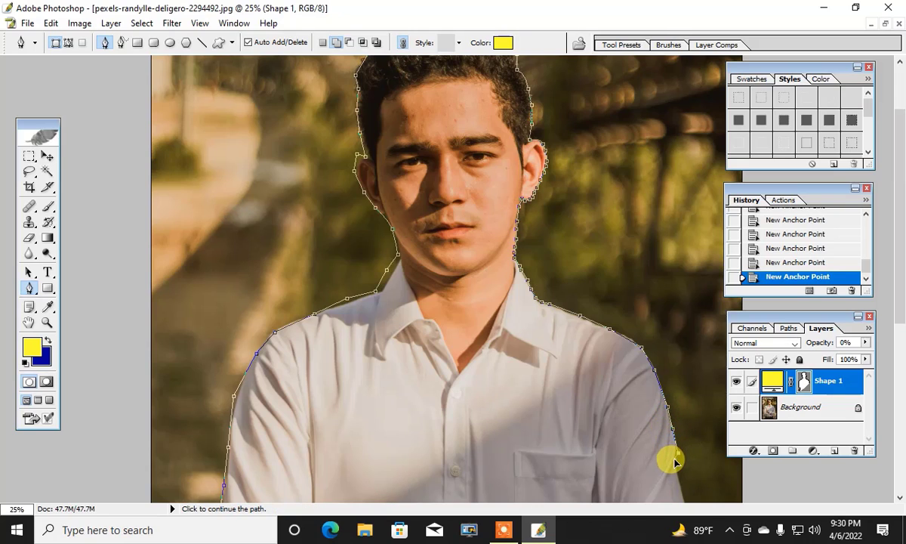
{"action": "left_click", "coordinate": [676, 456]}
{"action": "left_click", "coordinate": [671, 481]}
{"action": "left_click", "coordinate": [678, 488]}
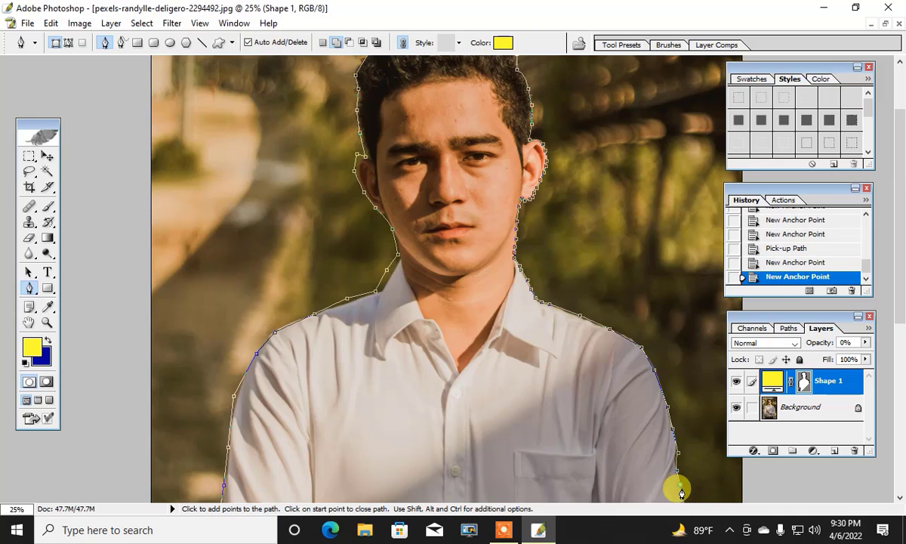
{"action": "left_click", "coordinate": [683, 496]}
Trace the lower sleeve around the outside of the bent elbow.
{"action": "left_click_drag", "start_coordinate": [902, 297], "coordinate": [857, 404]}
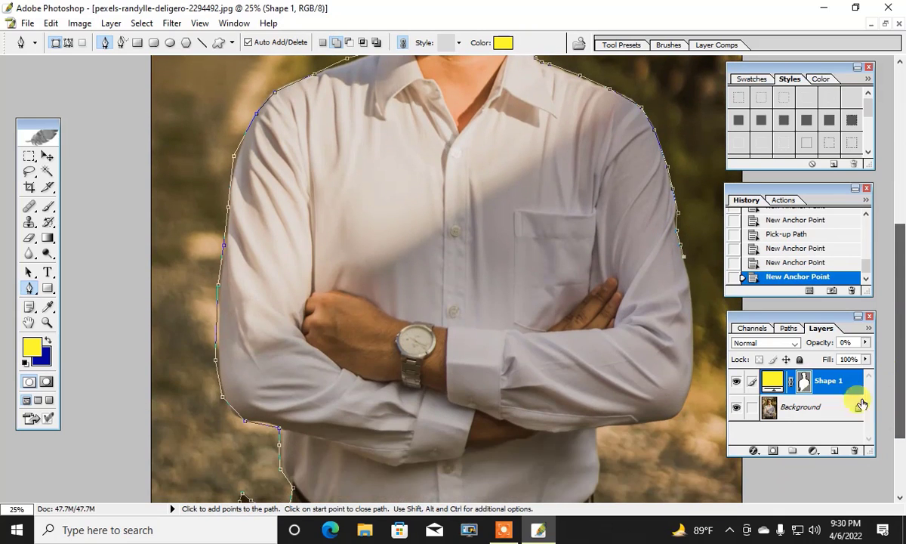
{"action": "left_click", "coordinate": [689, 288]}
{"action": "left_click", "coordinate": [693, 331]}
{"action": "left_click", "coordinate": [690, 366]}
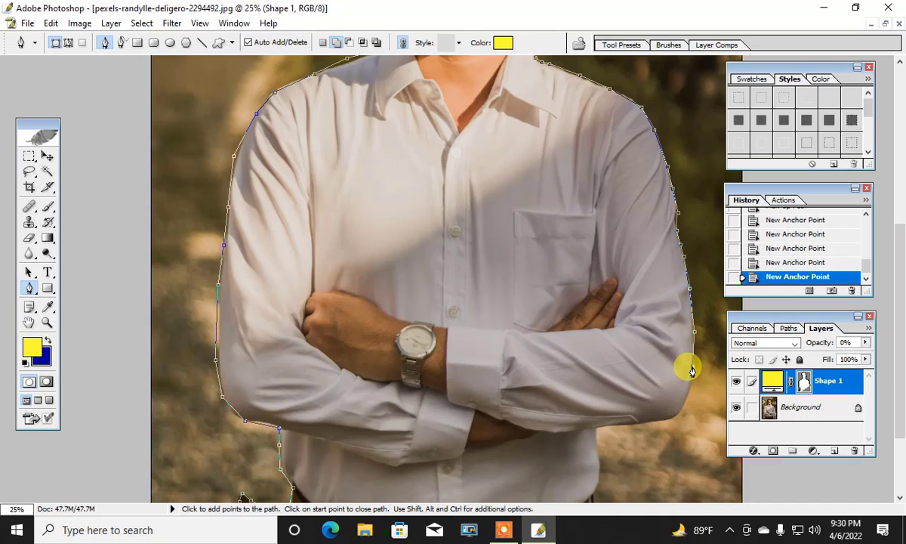
{"action": "left_click", "coordinate": [689, 389]}
{"action": "left_click", "coordinate": [684, 406]}
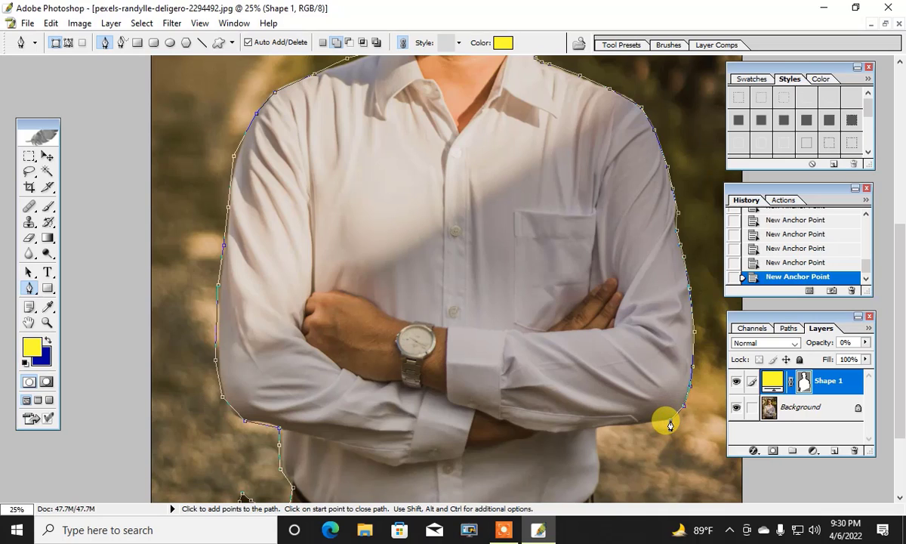
Trace the underside of the folded sleeve to the waist, then continue down the side of the shirt.
{"action": "left_click_drag", "start_coordinate": [669, 420], "coordinate": [659, 425]}
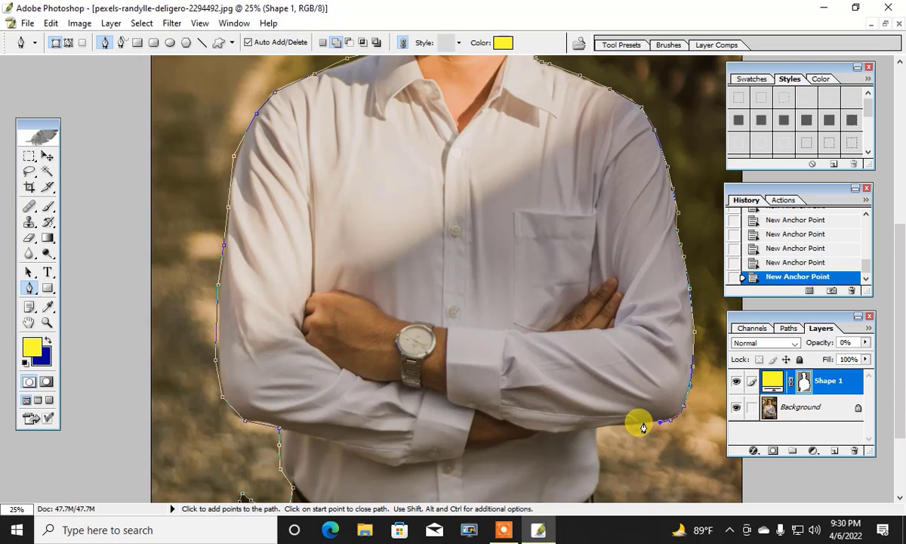
{"action": "left_click", "coordinate": [639, 422]}
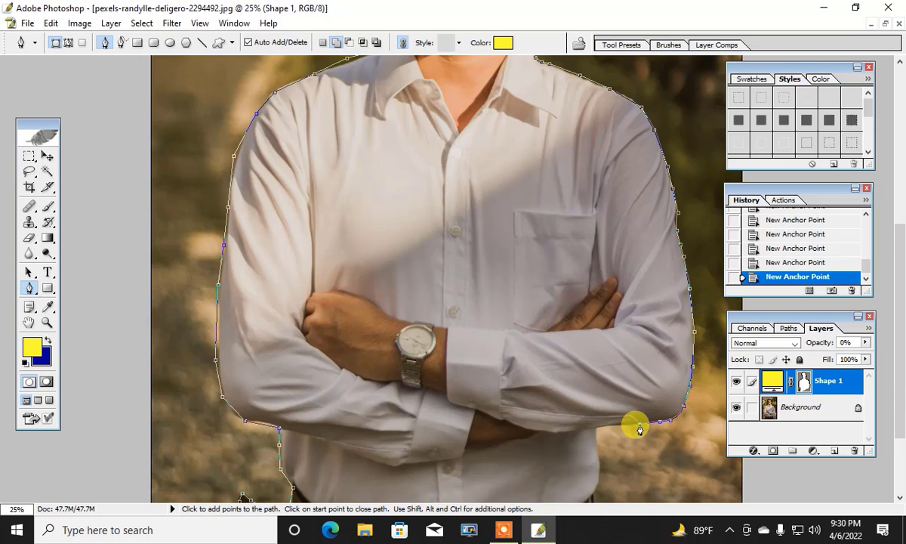
{"action": "left_click", "coordinate": [597, 426]}
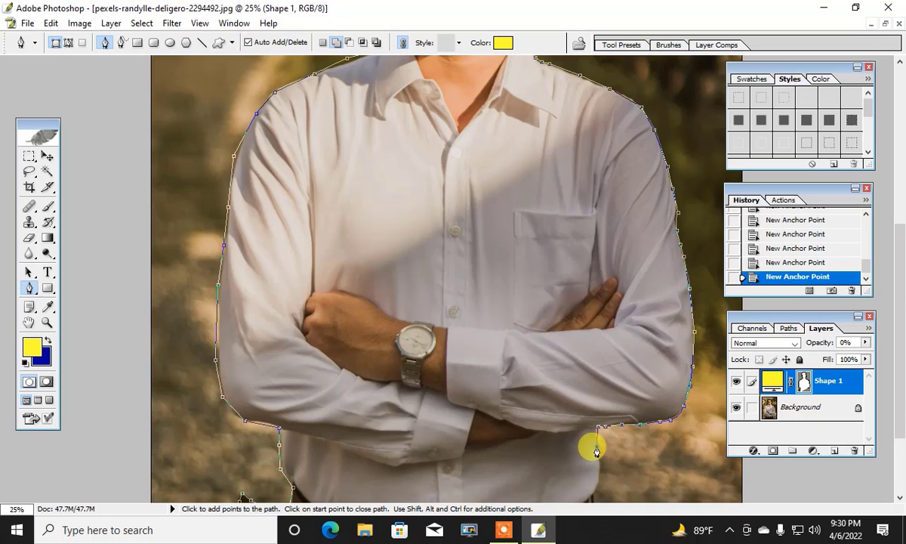
{"action": "left_click_drag", "start_coordinate": [598, 451], "coordinate": [598, 451]}
{"action": "left_click_drag", "start_coordinate": [599, 449], "coordinate": [590, 487]}
Continue the path past the shirt hem and belt, down the trousers to the photo's lower edge.
{"action": "left_click_drag", "start_coordinate": [902, 326], "coordinate": [900, 420]}
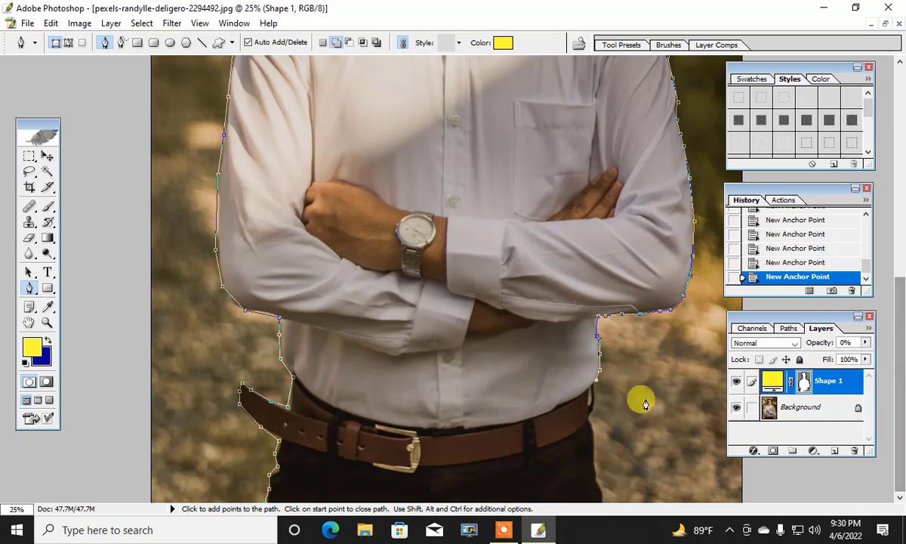
{"action": "left_click_drag", "start_coordinate": [591, 408], "coordinate": [598, 493]}
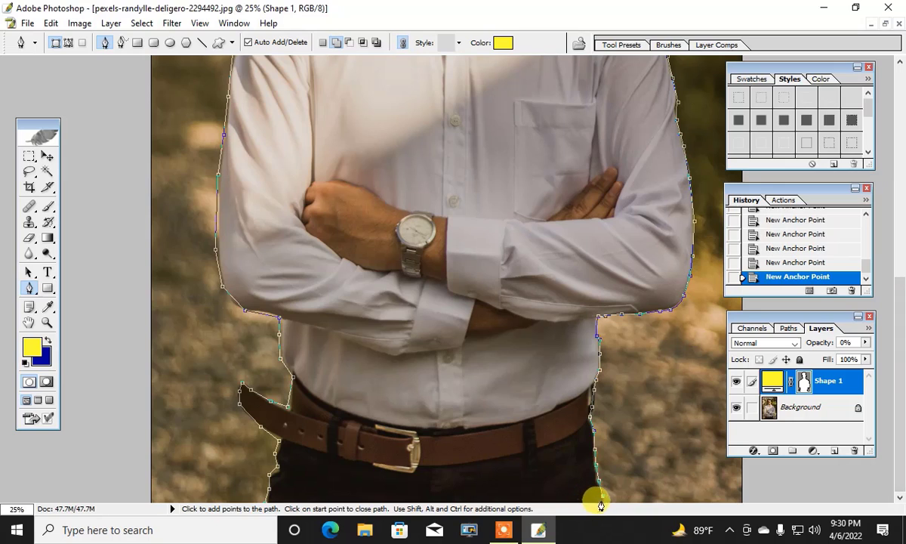
{"action": "left_click", "coordinate": [602, 504]}
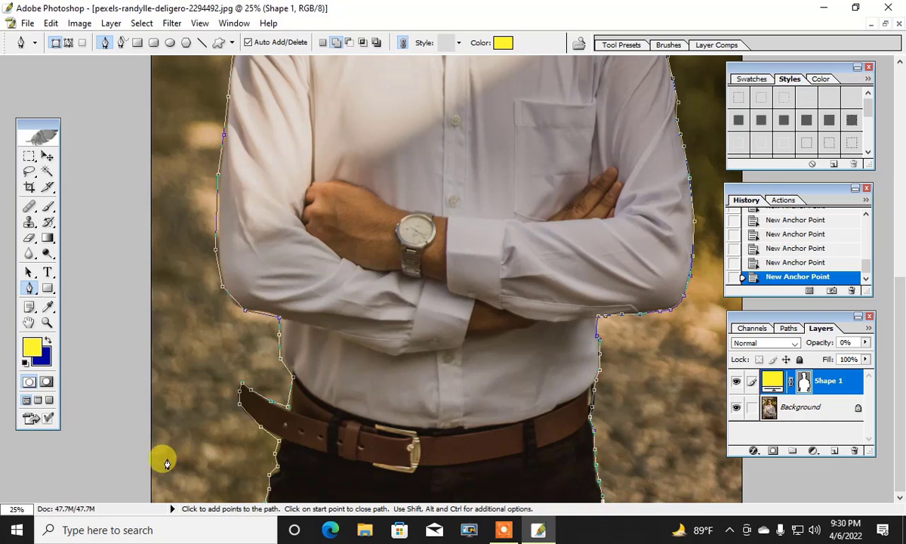
Run the path across the trousers along the photo's lower edge and close it at the starting point.
{"action": "left_click", "coordinate": [516, 499]}
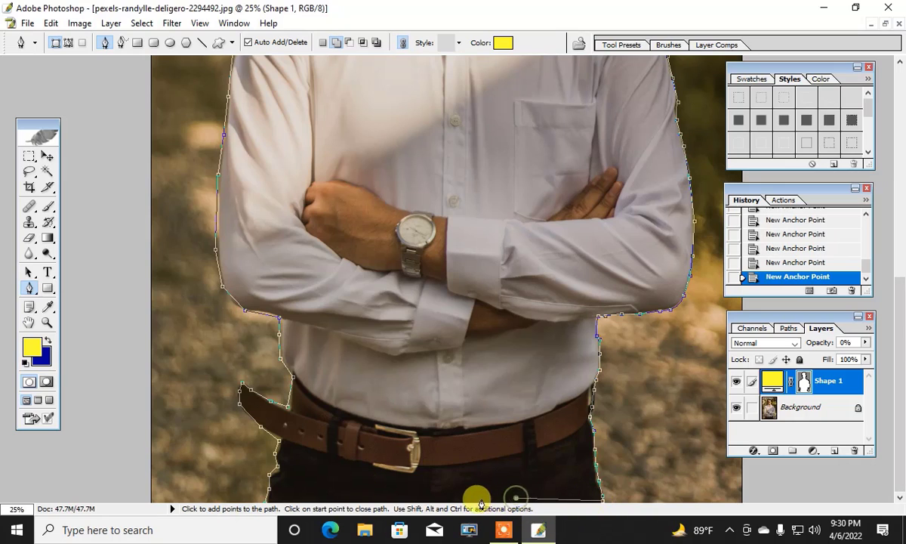
{"action": "left_click", "coordinate": [465, 500]}
{"action": "left_click", "coordinate": [413, 500]}
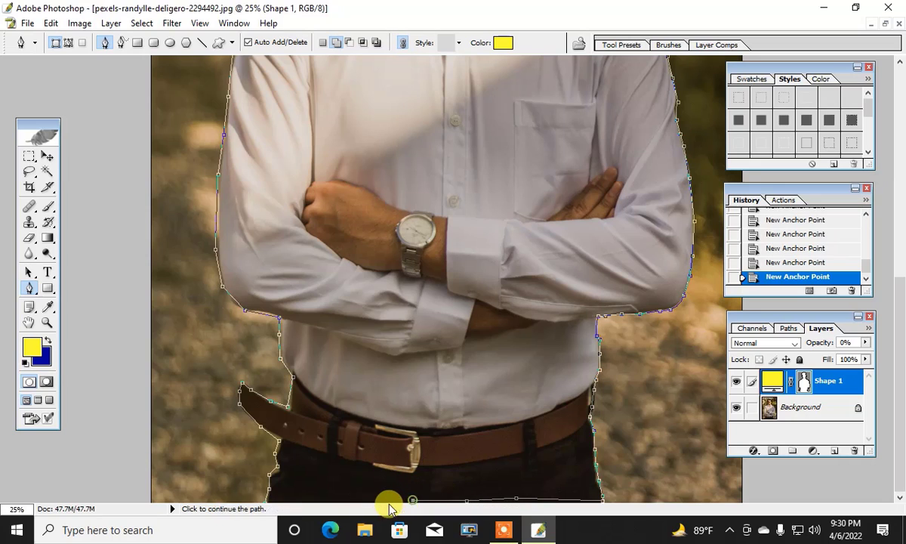
{"action": "left_click", "coordinate": [344, 500]}
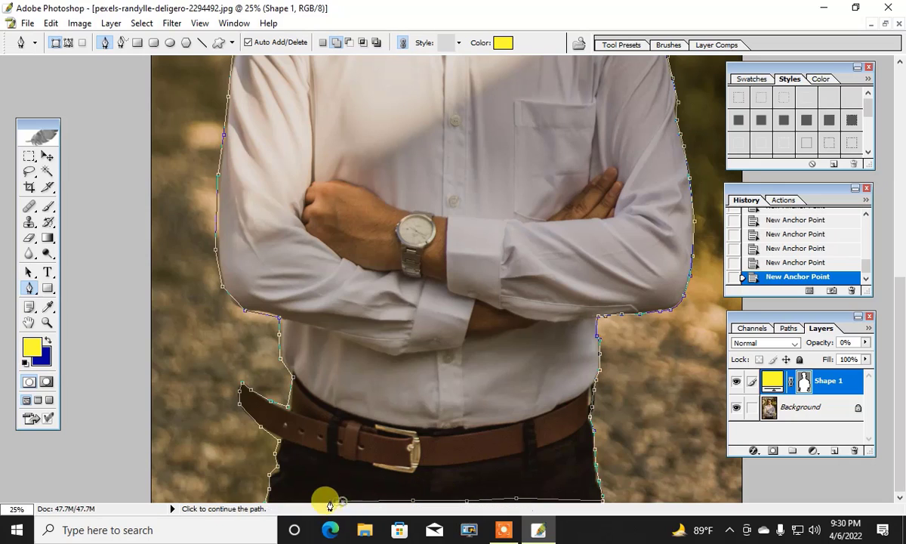
{"action": "left_click", "coordinate": [271, 501]}
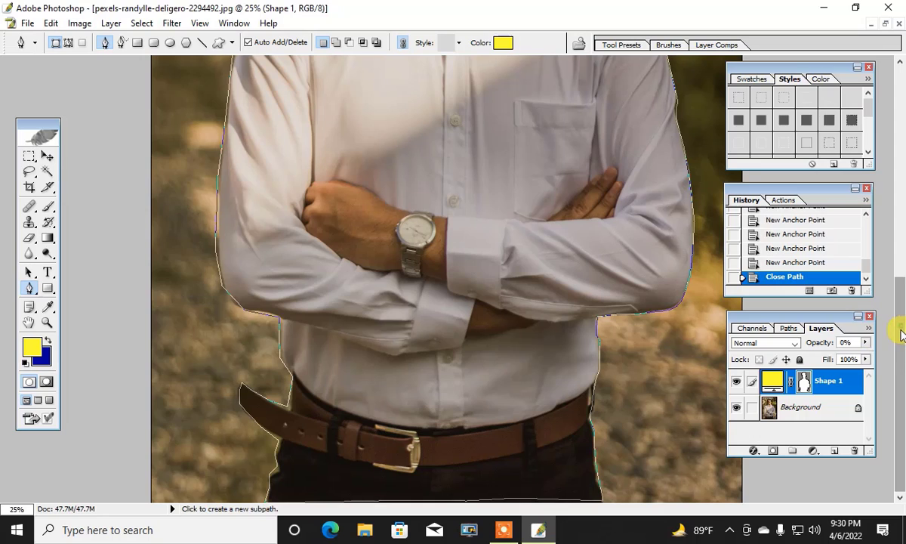
{"action": "key", "text": "Return"}
{"action": "left_click", "coordinate": [264, 501]}
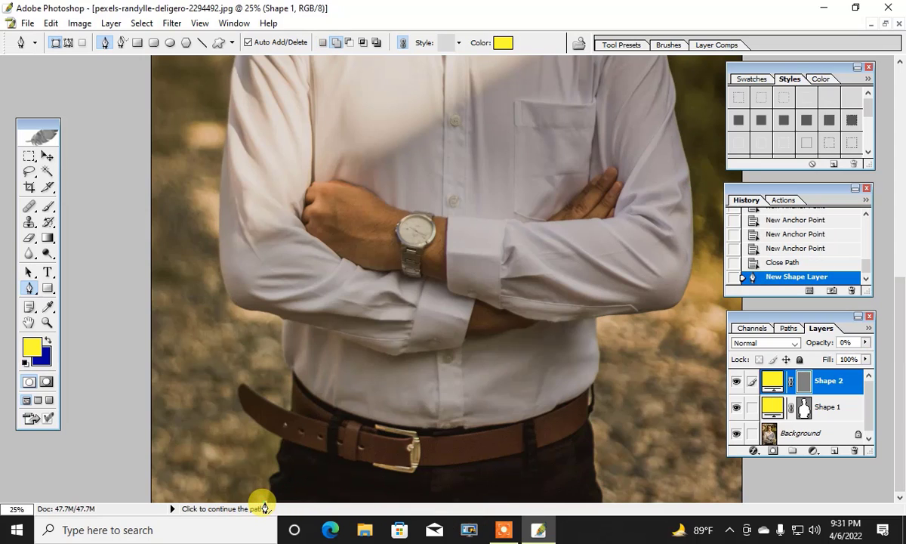
{"action": "key", "text": "ctrl+z"}
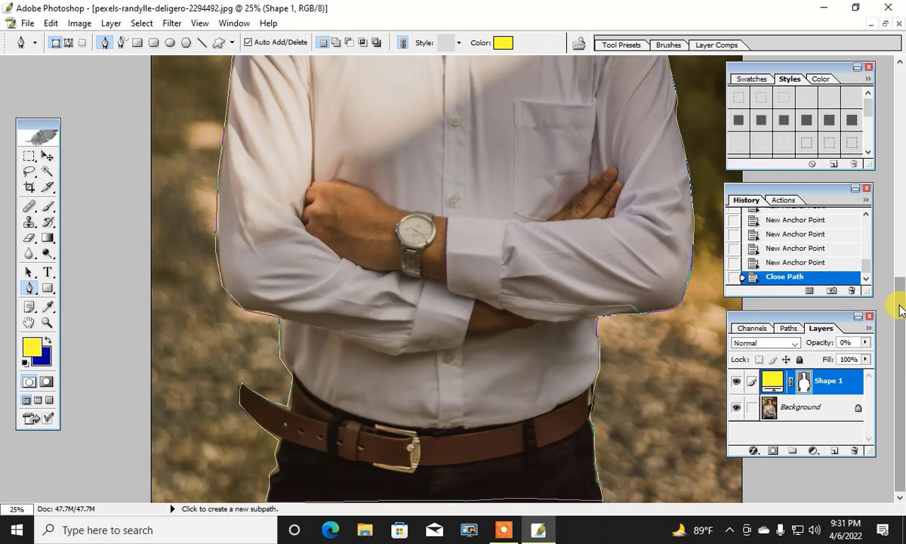
Turn the closed path into a new anti-aliased selection with a feather radius of 1 pixel.
{"action": "left_click_drag", "start_coordinate": [897, 308], "coordinate": [900, 121]}
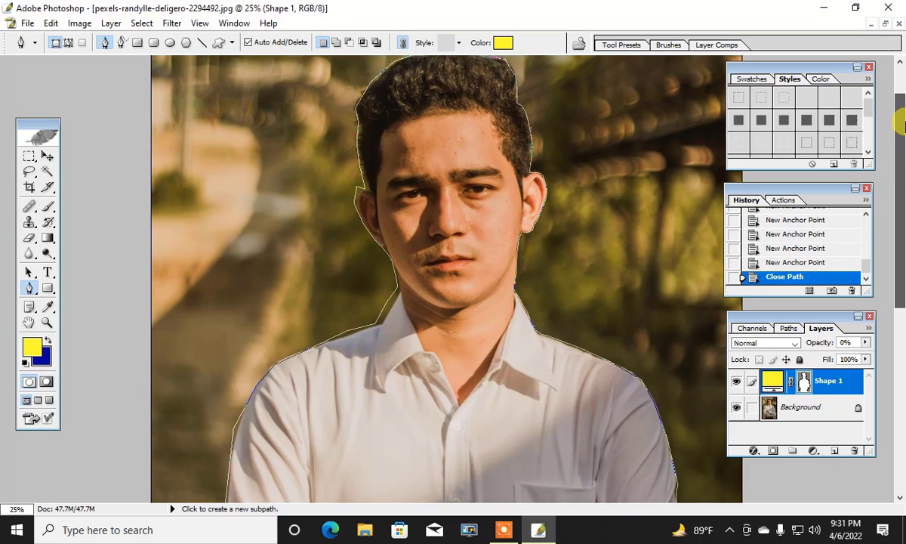
{"action": "right_click", "coordinate": [458, 349]}
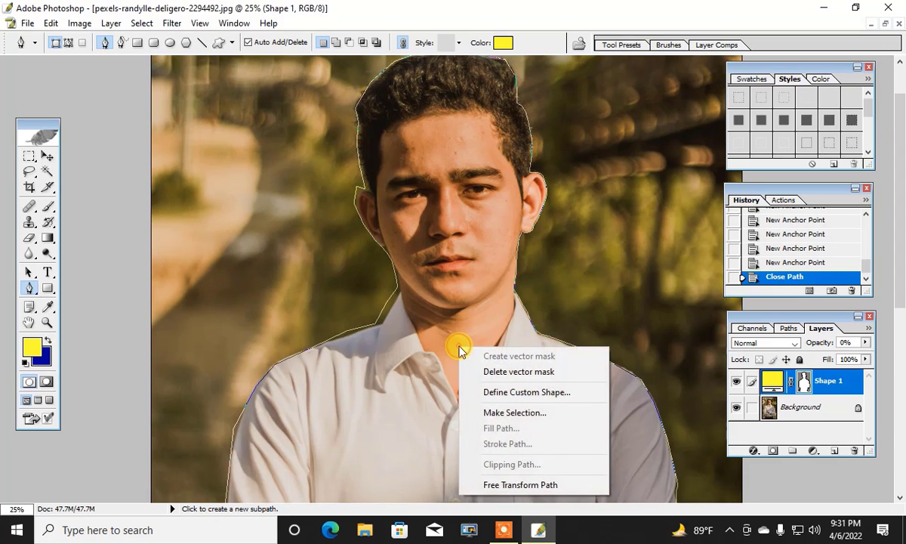
{"action": "left_click", "coordinate": [515, 413]}
{"action": "type", "text": "0"}
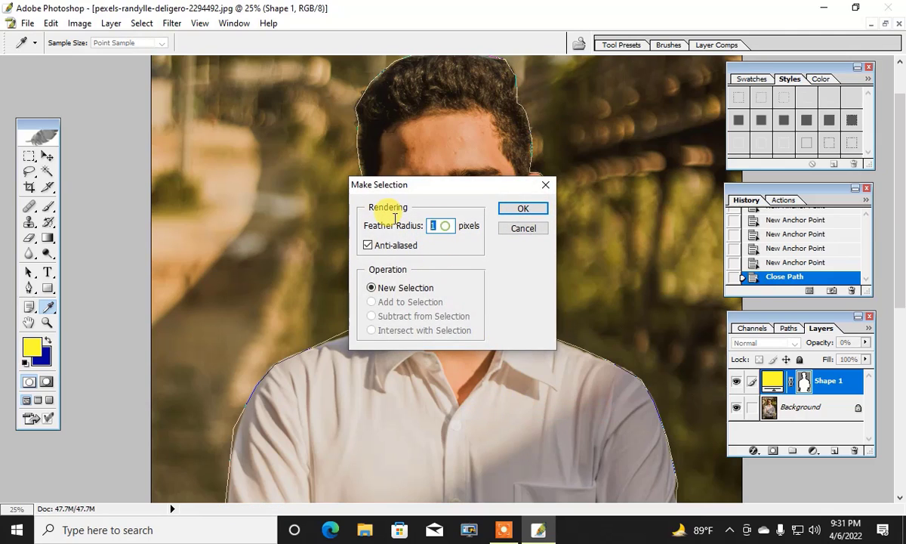
{"action": "key", "text": "BackSpace"}
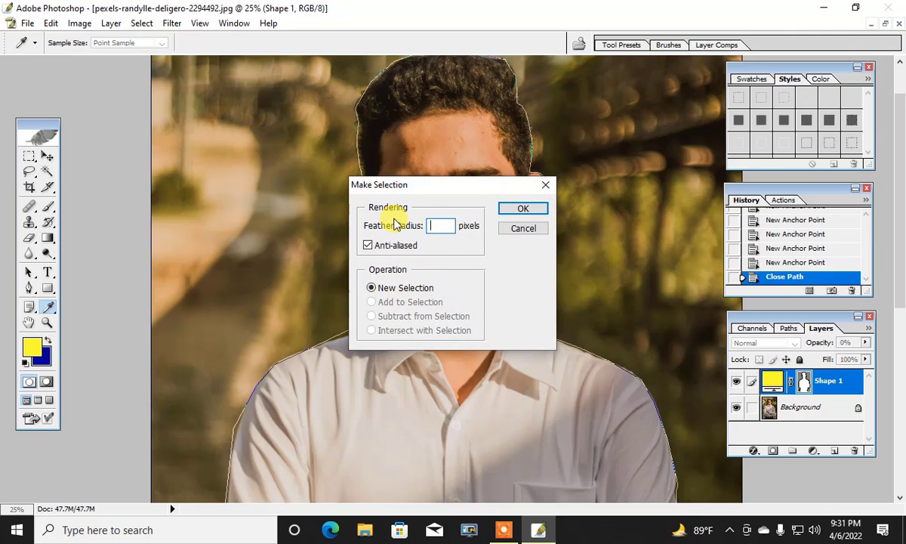
{"action": "type", "text": "1"}
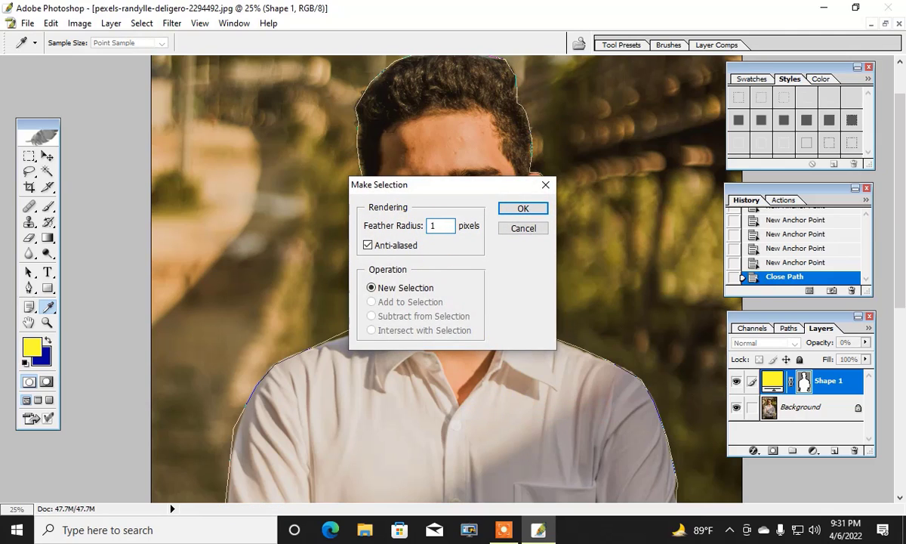
{"action": "left_click", "coordinate": [522, 208]}
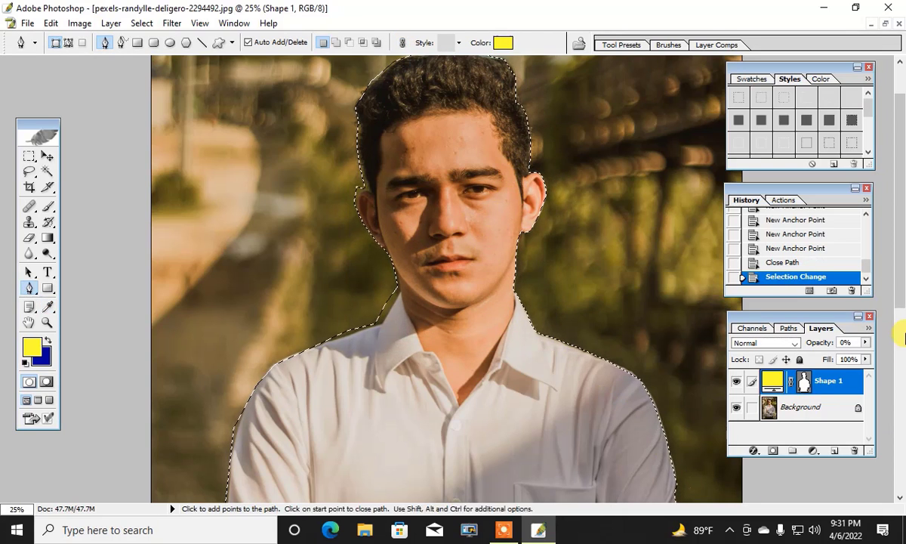
Restore the minimized university building photo and show both images in floating windows using the standard screen mode.
{"action": "left_click_drag", "start_coordinate": [898, 291], "coordinate": [898, 339]}
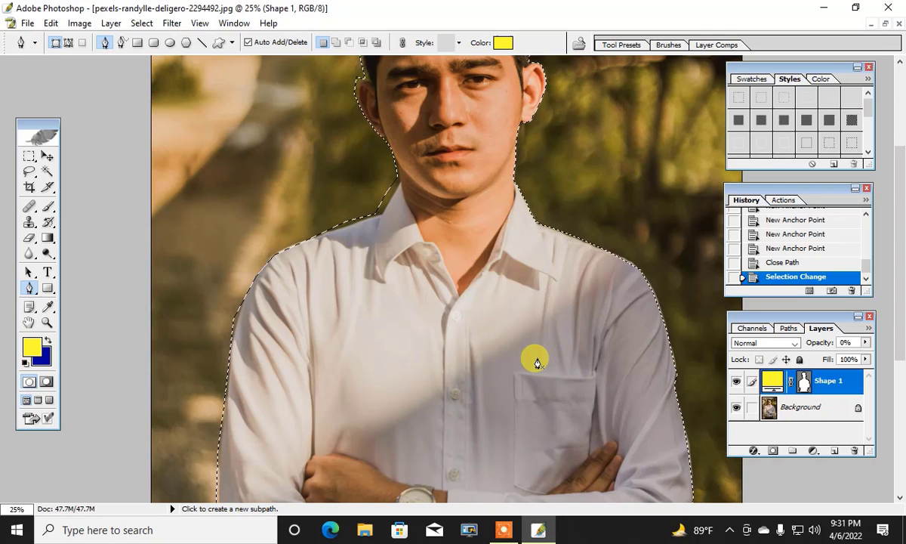
{"action": "left_click", "coordinate": [38, 400]}
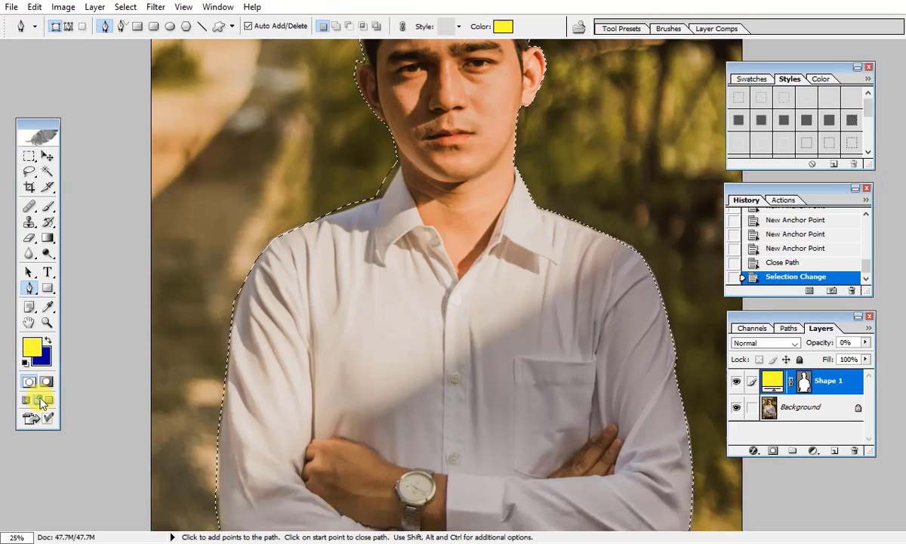
{"action": "left_click", "coordinate": [49, 400]}
{"action": "left_click", "coordinate": [26, 400]}
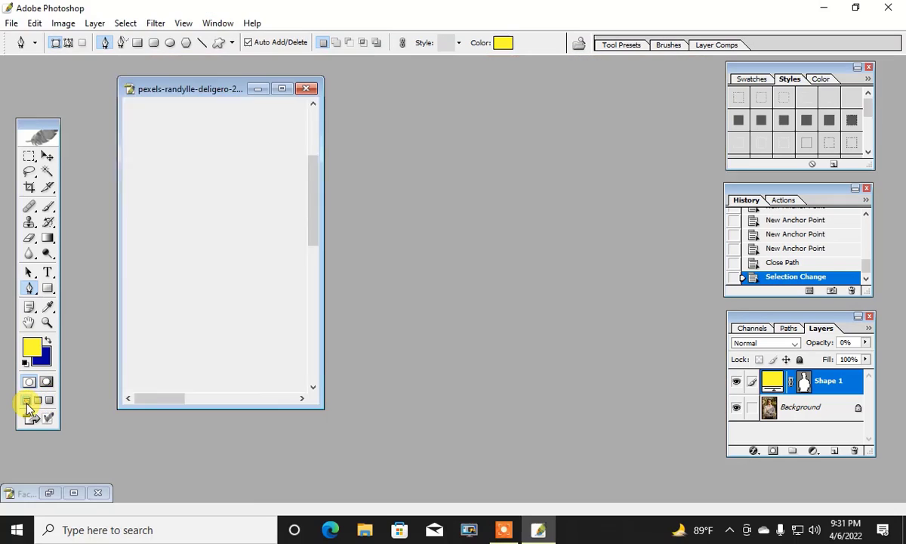
{"action": "left_click", "coordinate": [73, 493]}
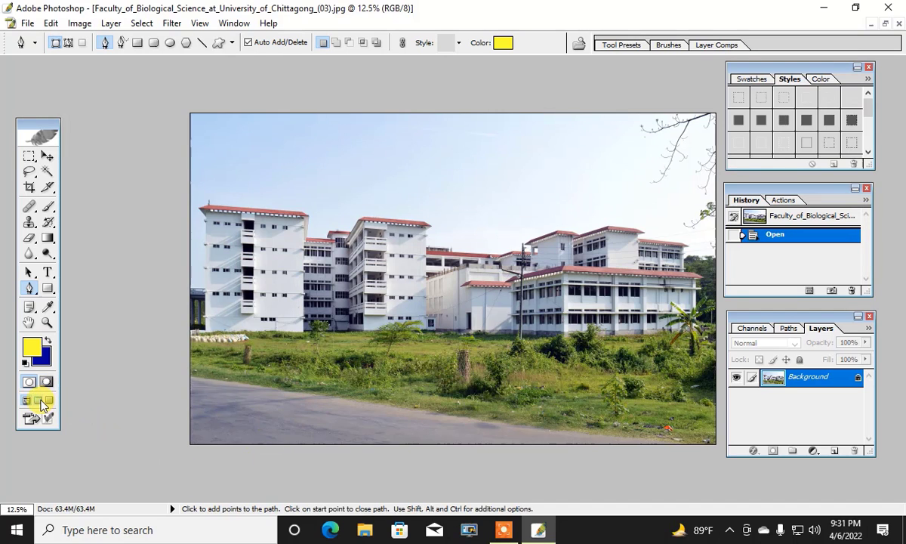
{"action": "left_click", "coordinate": [39, 400]}
{"action": "left_click", "coordinate": [27, 400]}
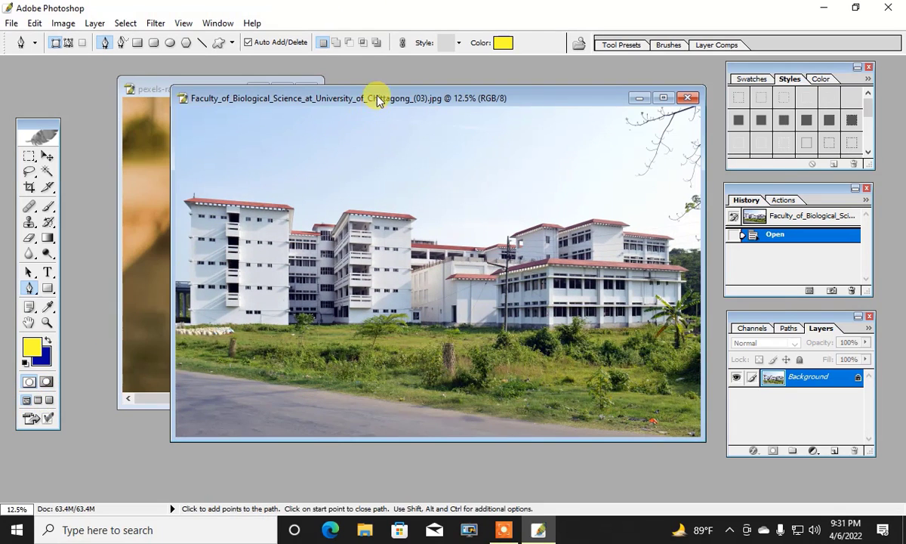
Arrange the portrait and building windows side by side and make the portrait's Background layer active.
{"action": "left_click_drag", "start_coordinate": [370, 98], "coordinate": [504, 108]}
{"action": "left_click", "coordinate": [204, 83]}
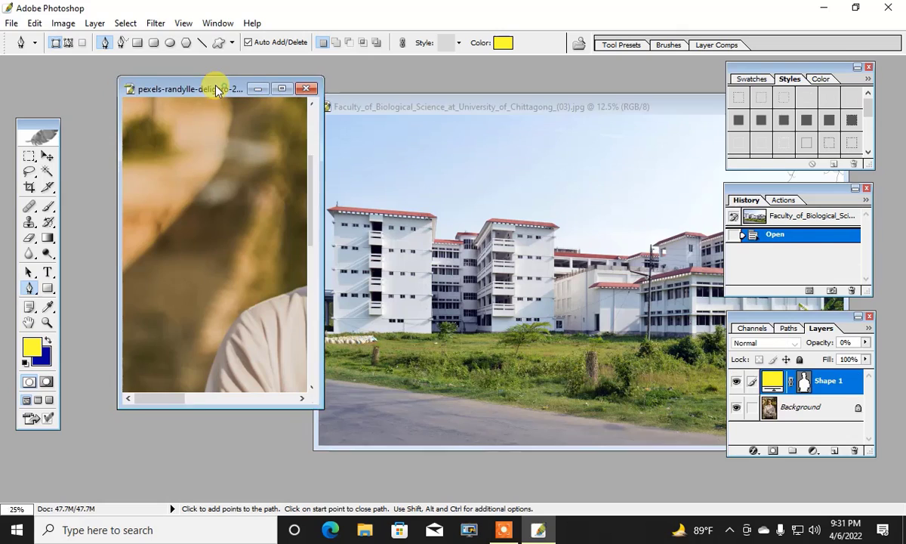
{"action": "left_click_drag", "start_coordinate": [204, 83], "coordinate": [160, 82]}
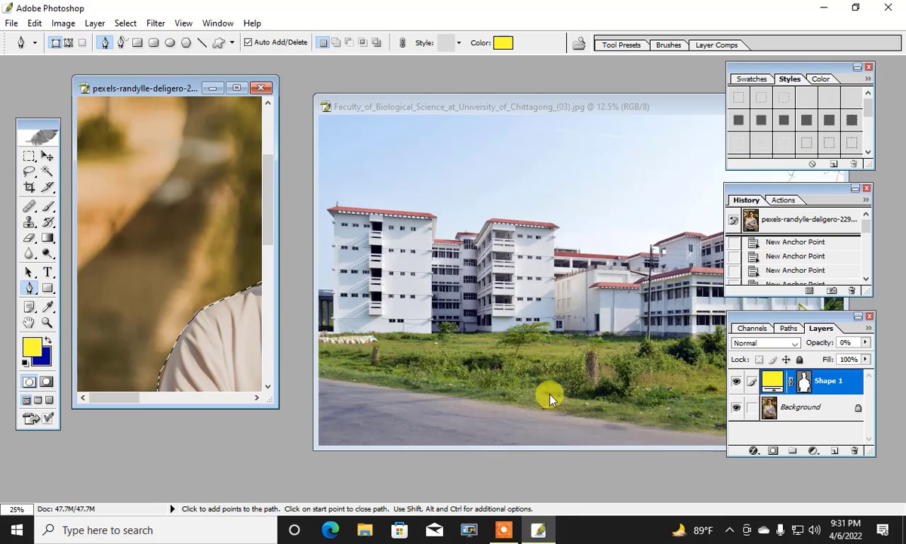
{"action": "left_click", "coordinate": [806, 413]}
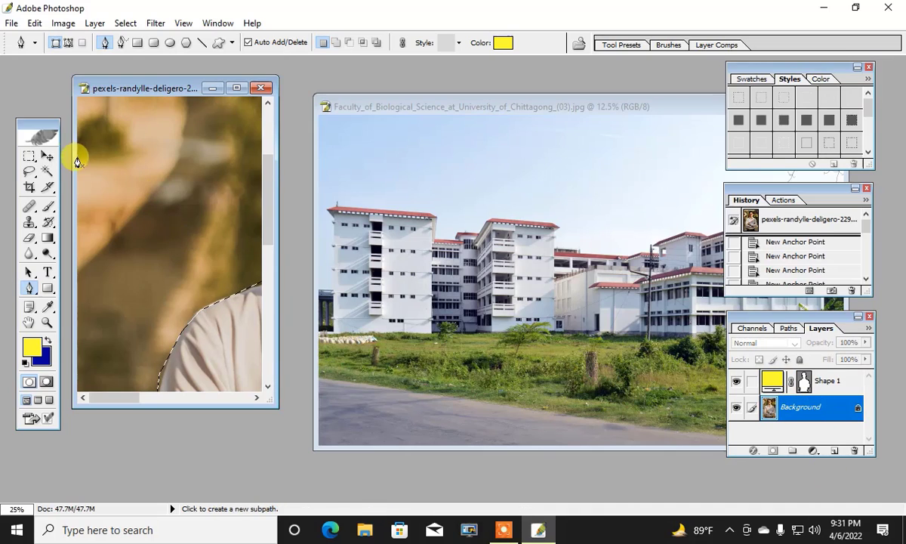
Move the selected man from the portrait into the building photo and place him left of centre, with his folded arms at the lower edge.
{"action": "left_click", "coordinate": [46, 156]}
{"action": "left_click_drag", "start_coordinate": [203, 344], "coordinate": [385, 349]}
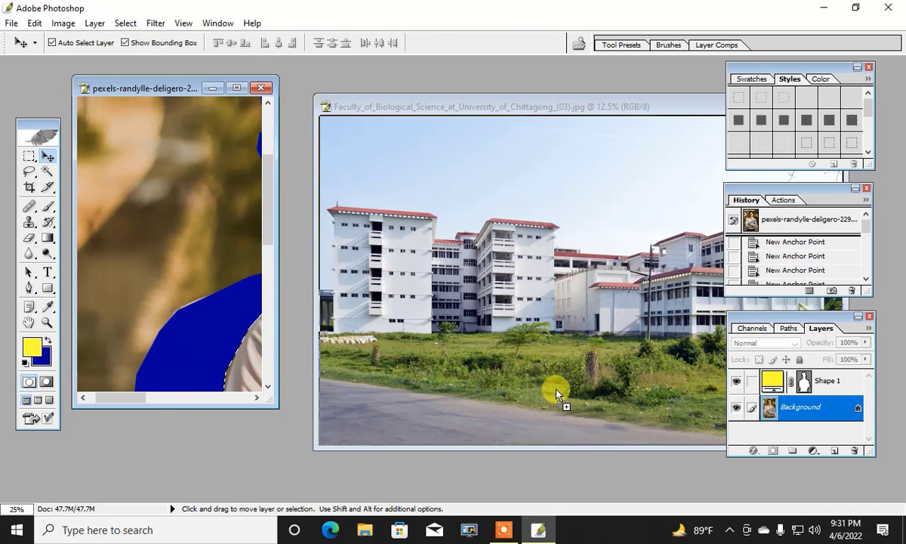
{"action": "left_click_drag", "start_coordinate": [556, 393], "coordinate": [556, 391]}
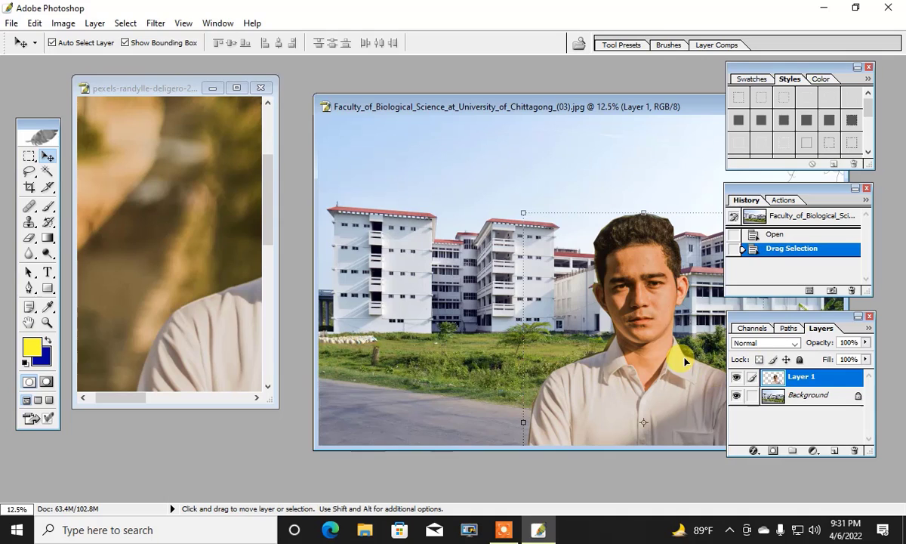
{"action": "left_click_drag", "start_coordinate": [615, 107], "coordinate": [449, 84]}
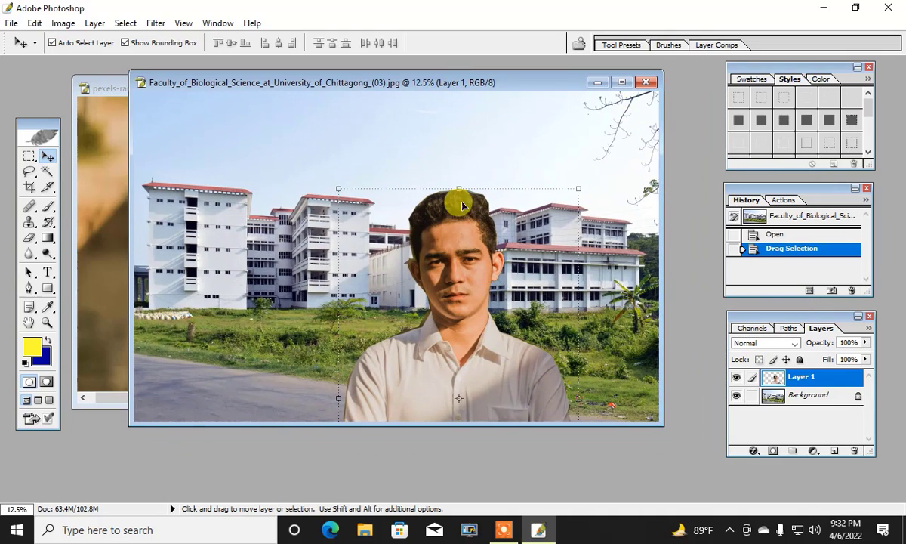
{"action": "left_click_drag", "start_coordinate": [478, 369], "coordinate": [372, 293]}
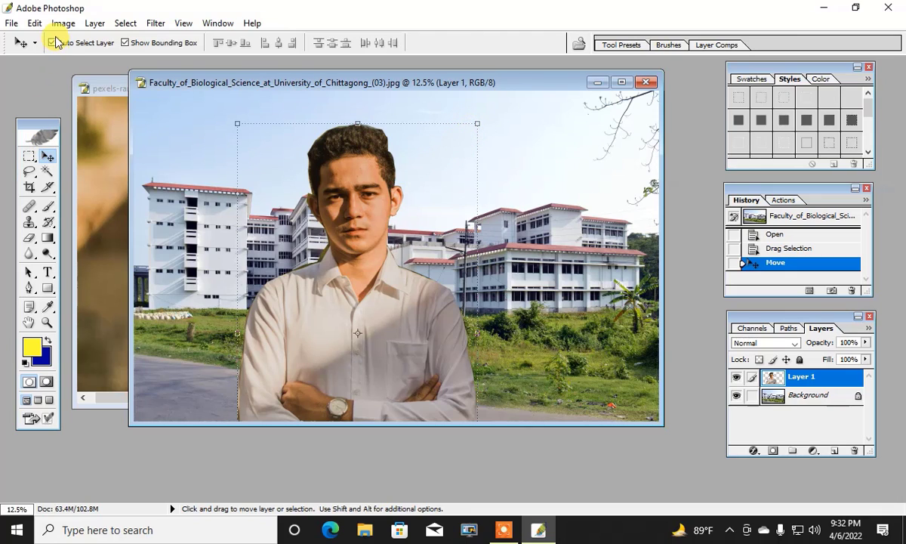
Try activating the Background and Layer 1 manually with Auto Select Layer turned off, and re-enable the option.
{"action": "left_click", "coordinate": [124, 42]}
{"action": "left_click", "coordinate": [53, 43]}
{"action": "left_click", "coordinate": [812, 400]}
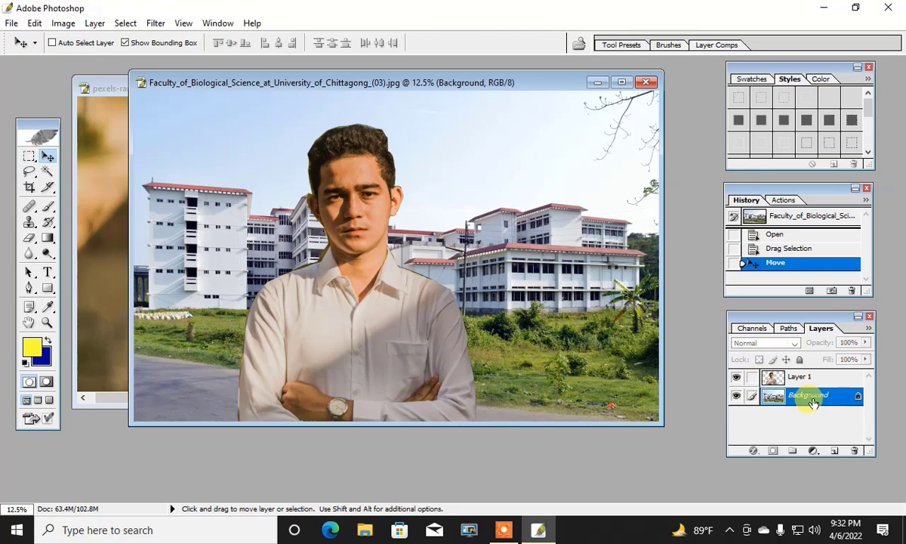
{"action": "left_click", "coordinate": [803, 376]}
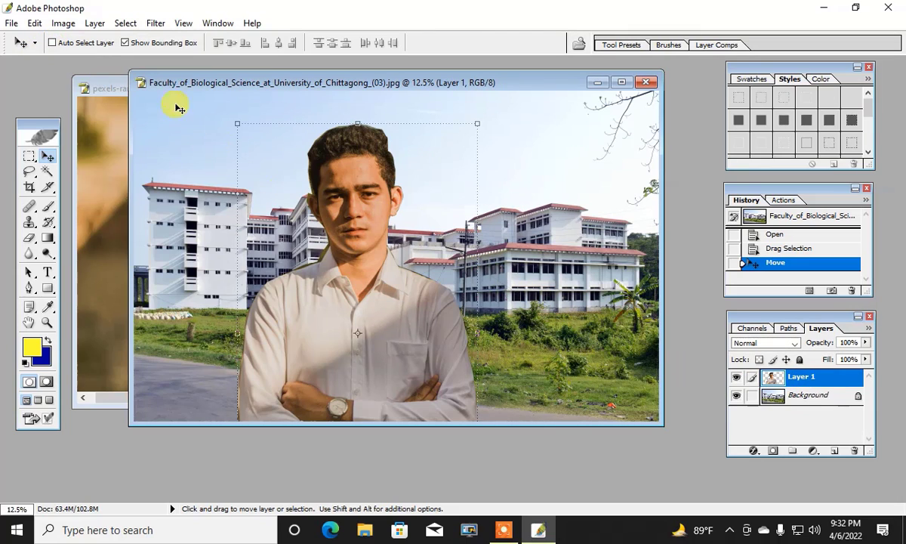
{"action": "left_click", "coordinate": [52, 43]}
Scale the man to about 53% width and 47% height on the road at the photo's lower left and maximize the image window.
{"action": "left_click_drag", "start_coordinate": [476, 125], "coordinate": [398, 244]}
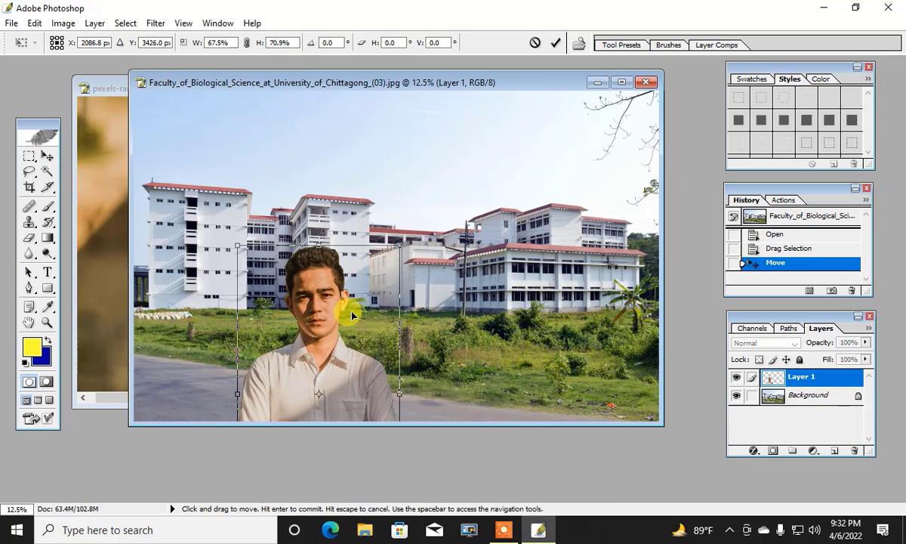
{"action": "left_click_drag", "start_coordinate": [351, 316], "coordinate": [329, 244]}
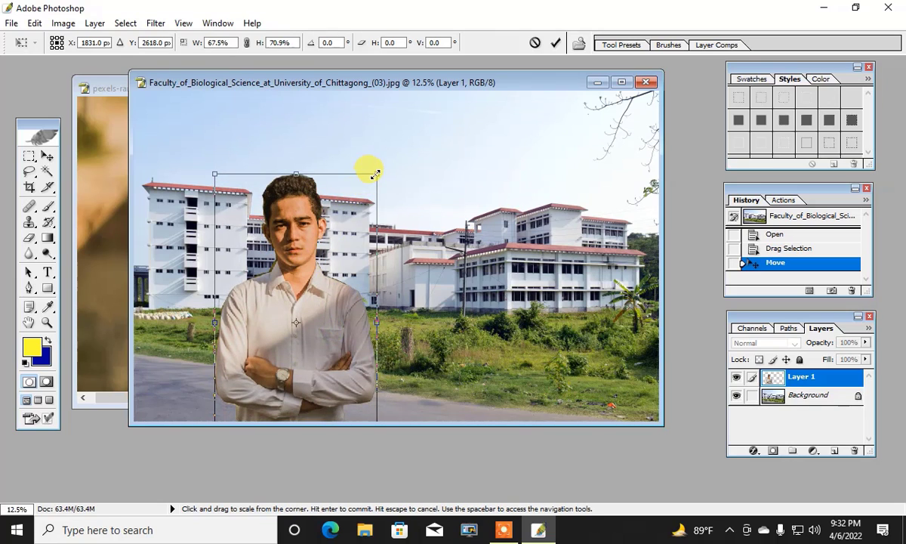
{"action": "left_click_drag", "start_coordinate": [375, 174], "coordinate": [333, 241]}
{"action": "mouse_move", "coordinate": [283, 327]}
{"action": "left_mouse_down"}
{"action": "mouse_move", "coordinate": [412, 314]}
{"action": "mouse_move", "coordinate": [492, 319]}
{"action": "mouse_move", "coordinate": [261, 299]}
{"action": "mouse_move", "coordinate": [278, 323]}
{"action": "left_mouse_up"}
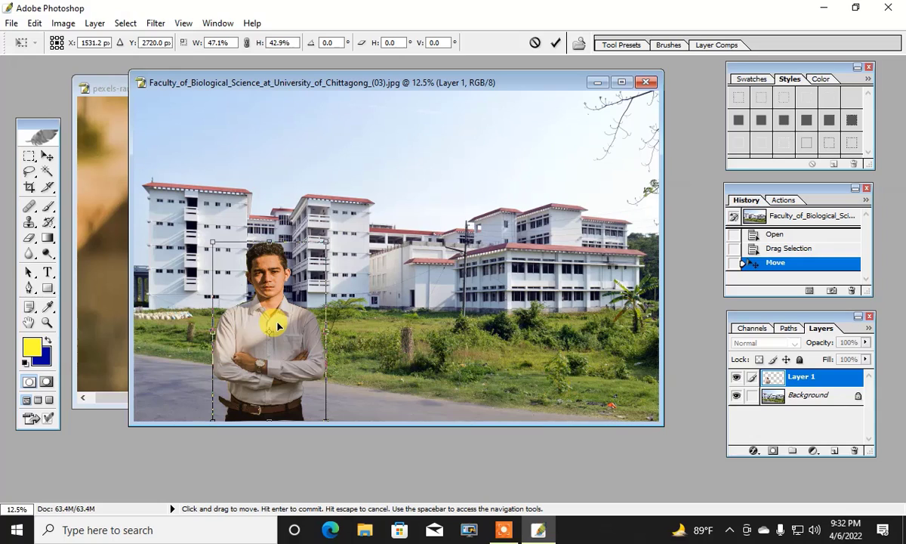
{"action": "left_click_drag", "start_coordinate": [325, 240], "coordinate": [342, 226]}
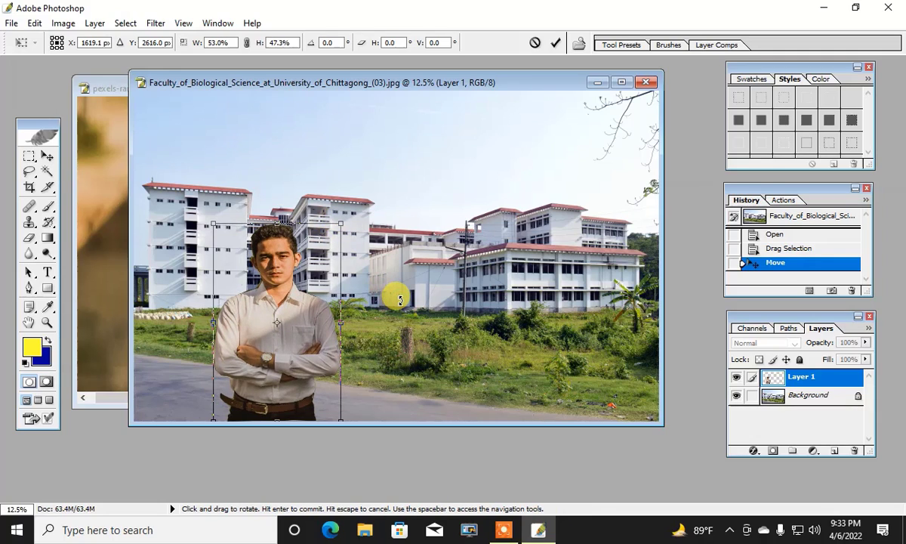
{"action": "key", "text": "Return"}
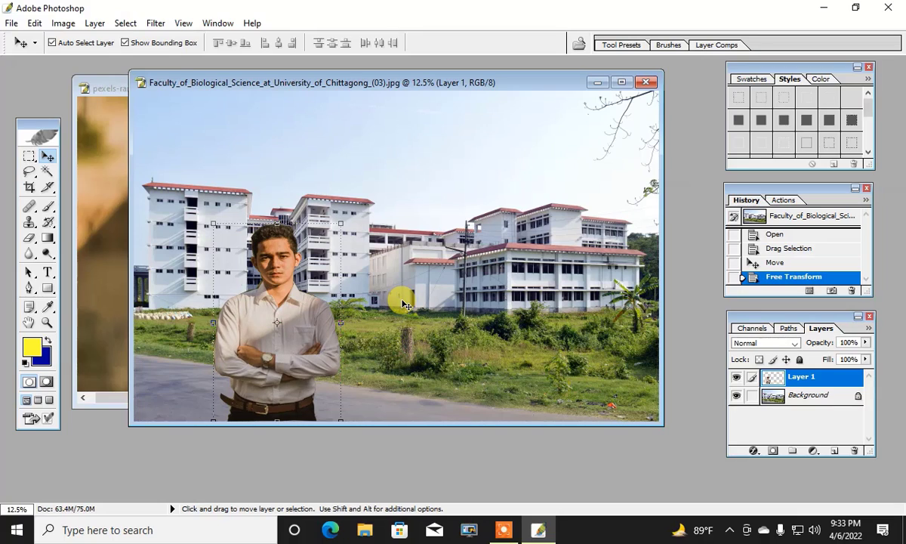
{"action": "left_click", "coordinate": [263, 145]}
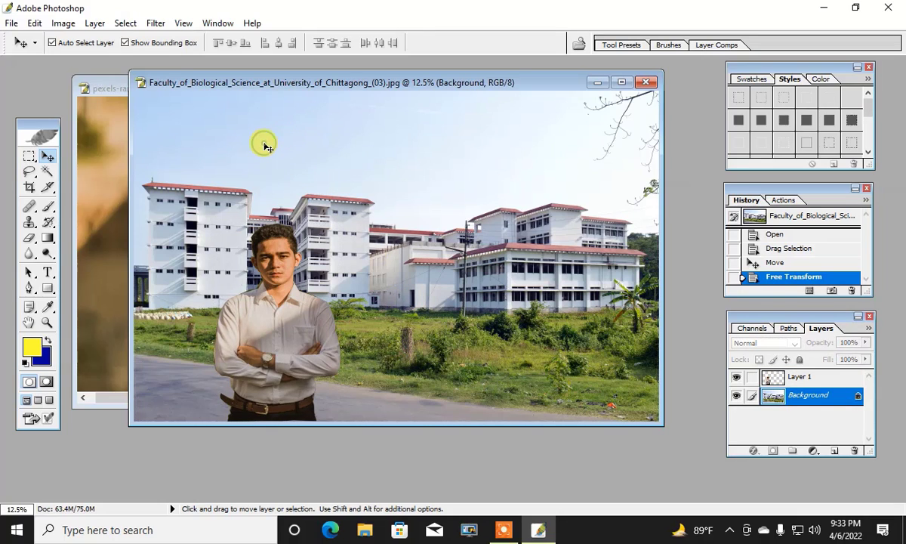
{"action": "left_click", "coordinate": [622, 81]}
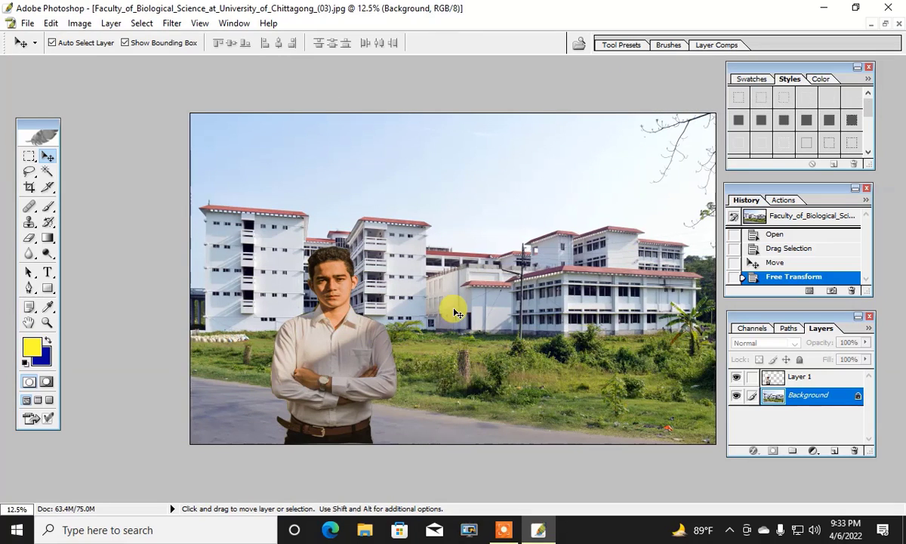
Save the composite to the Desktop as a JPEG named 666, with maximum quality 12 and the progressive format at 3 scans.
{"action": "left_click", "coordinate": [28, 25]}
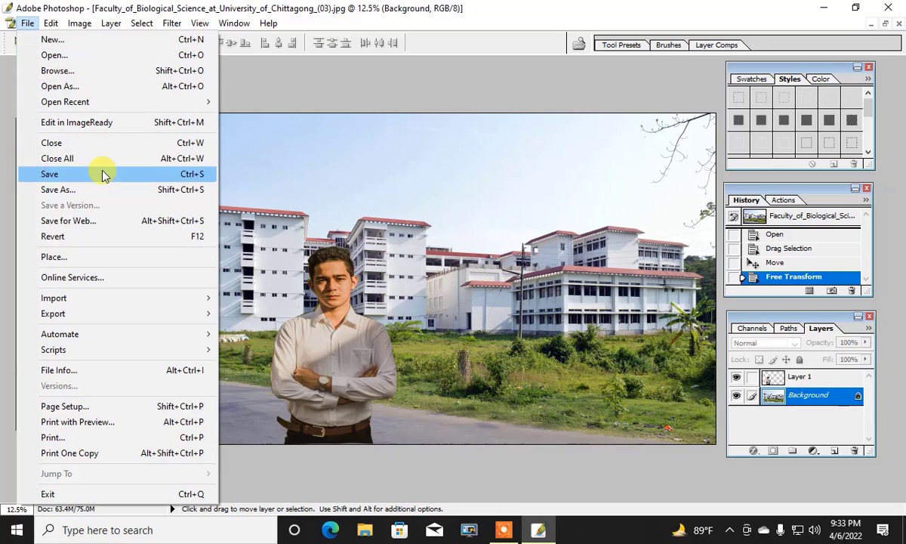
{"action": "left_click", "coordinate": [69, 195]}
{"action": "left_click", "coordinate": [295, 143]}
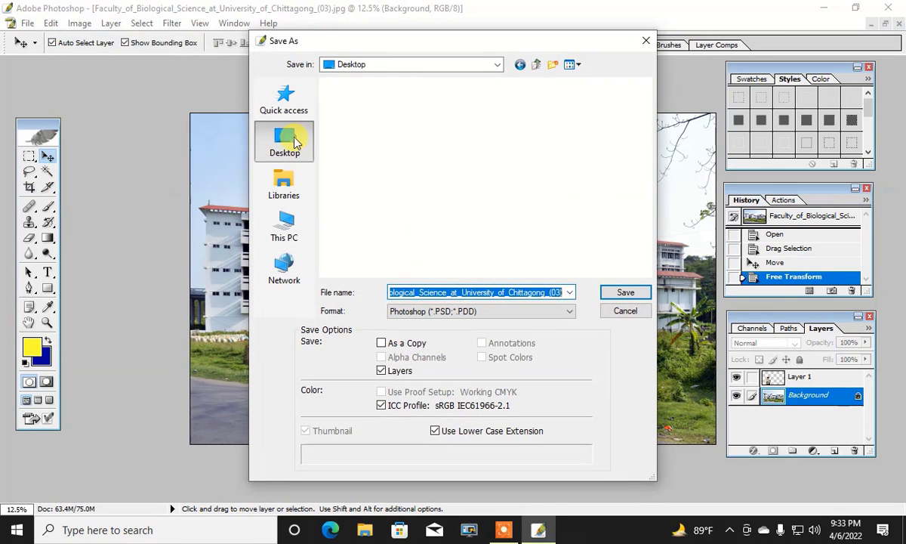
{"action": "left_click", "coordinate": [562, 312]}
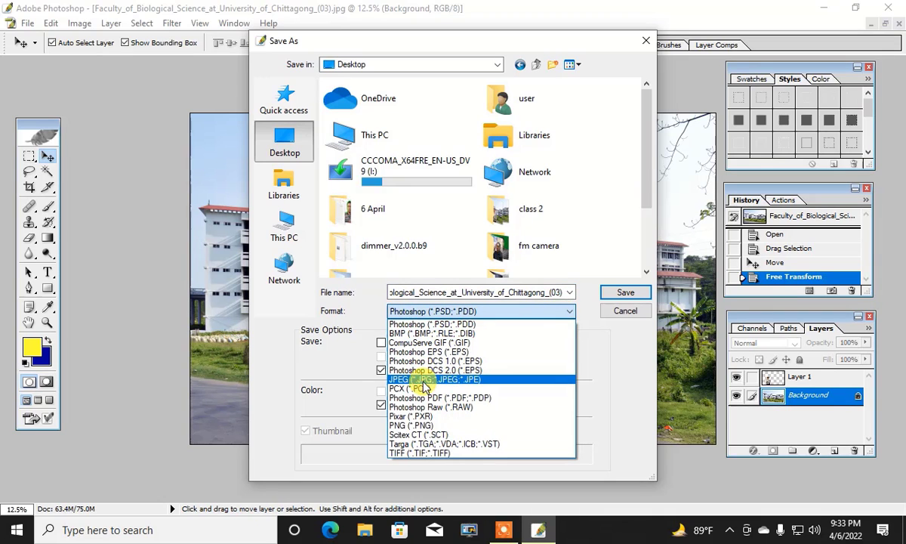
{"action": "left_click", "coordinate": [412, 383]}
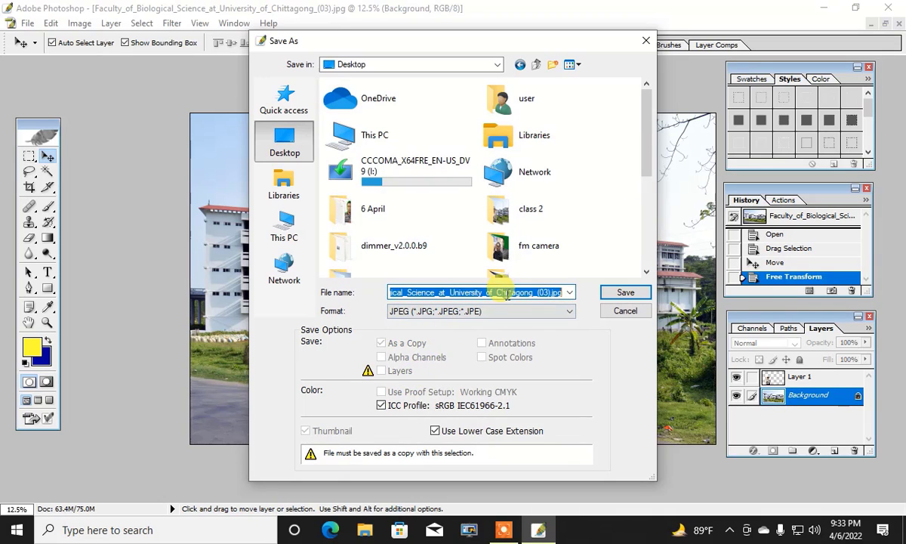
{"action": "type", "text": "666"}
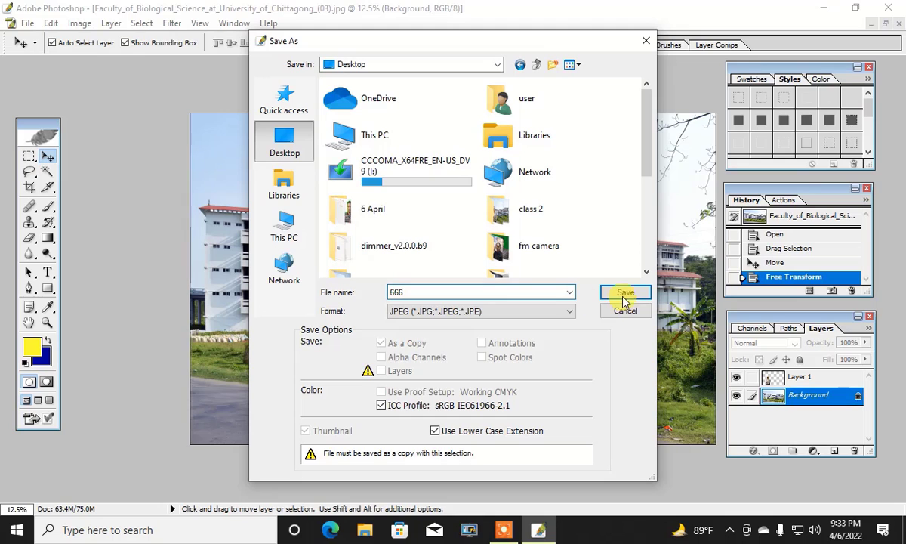
{"action": "left_click", "coordinate": [623, 293]}
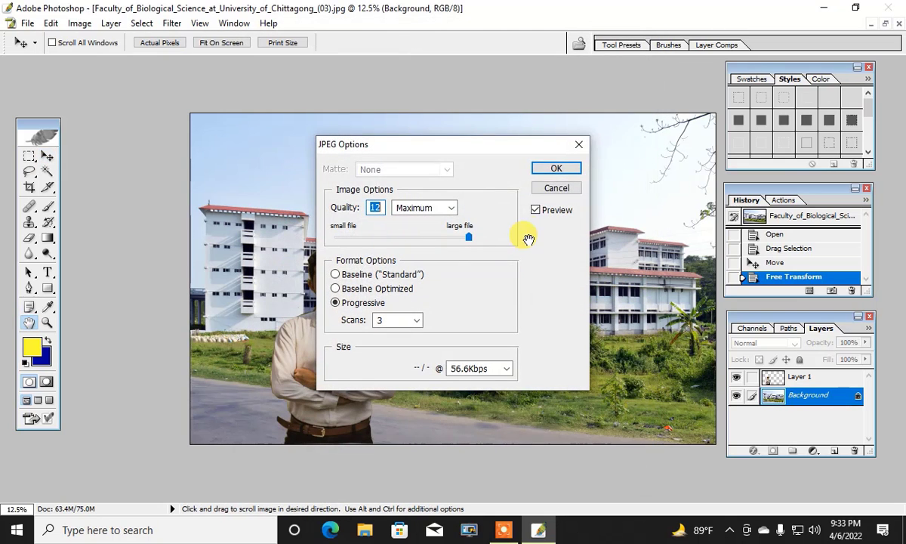
{"action": "left_click", "coordinate": [557, 169]}
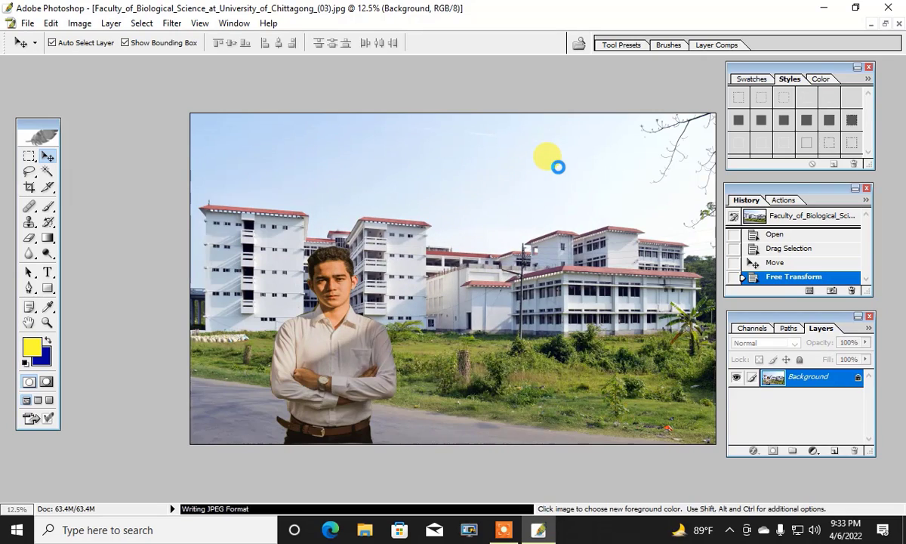
Switch to the desktop, move the 666 image file to an empty area and open it in Photos to inspect the result.
{"action": "left_click", "coordinate": [823, 7]}
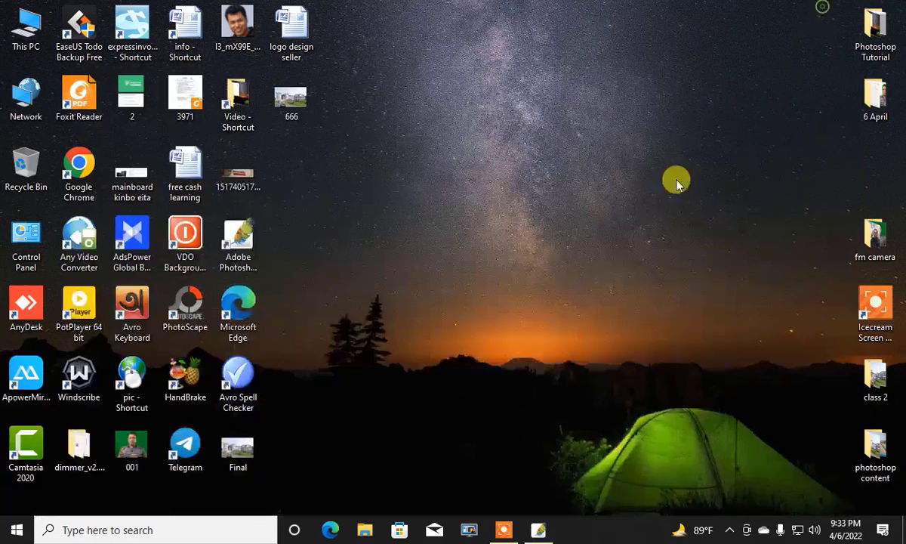
{"action": "left_click_drag", "start_coordinate": [299, 95], "coordinate": [564, 164]}
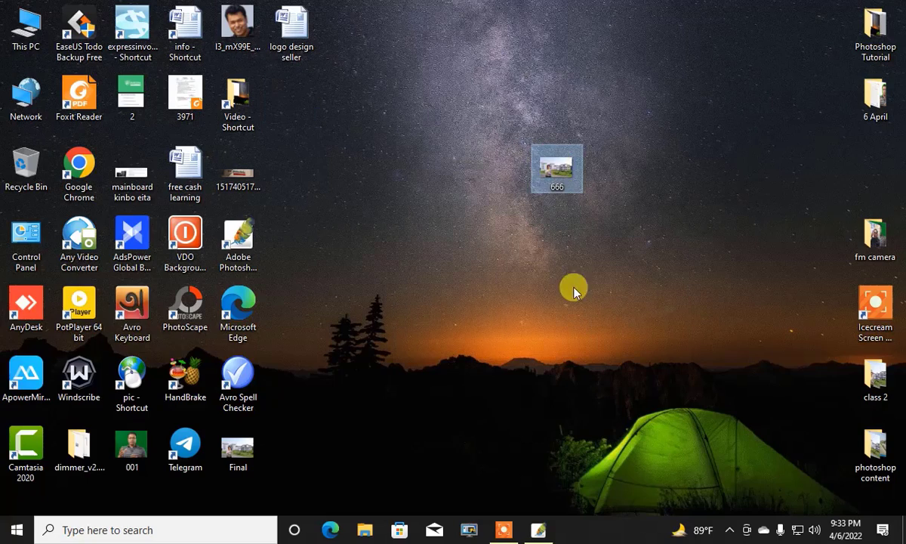
{"action": "double_click", "coordinate": [557, 171]}
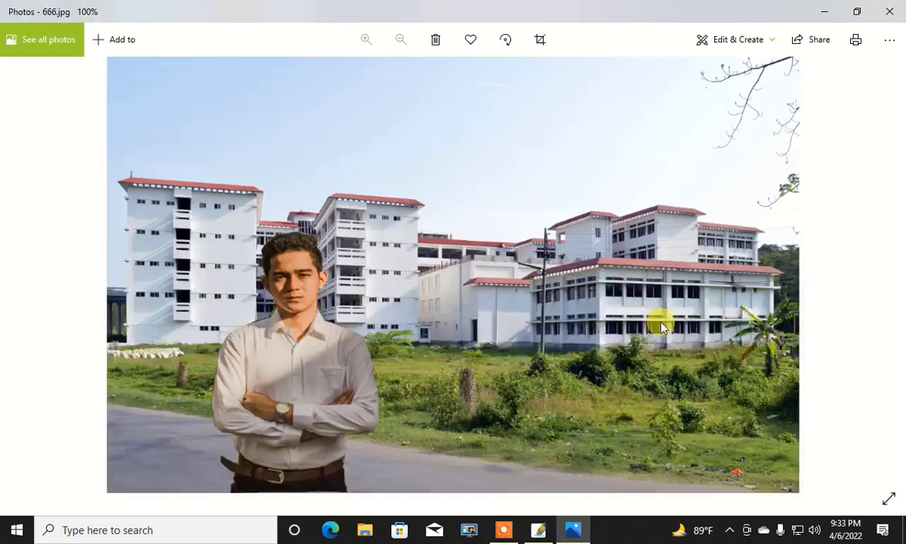